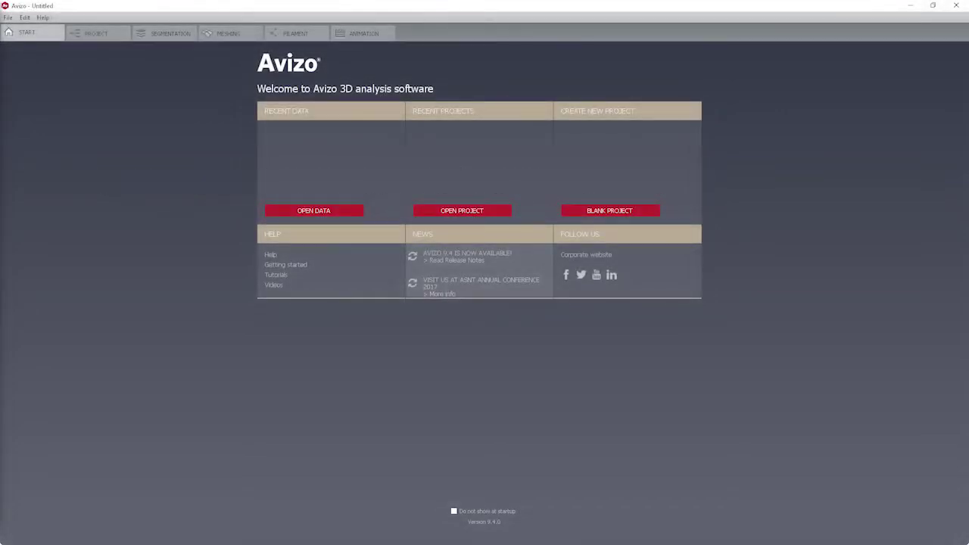
Open the chocolate-bar.am dataset from the tutorials folder of the program's data directory
left_click(7, 17)
left_click(25, 32)
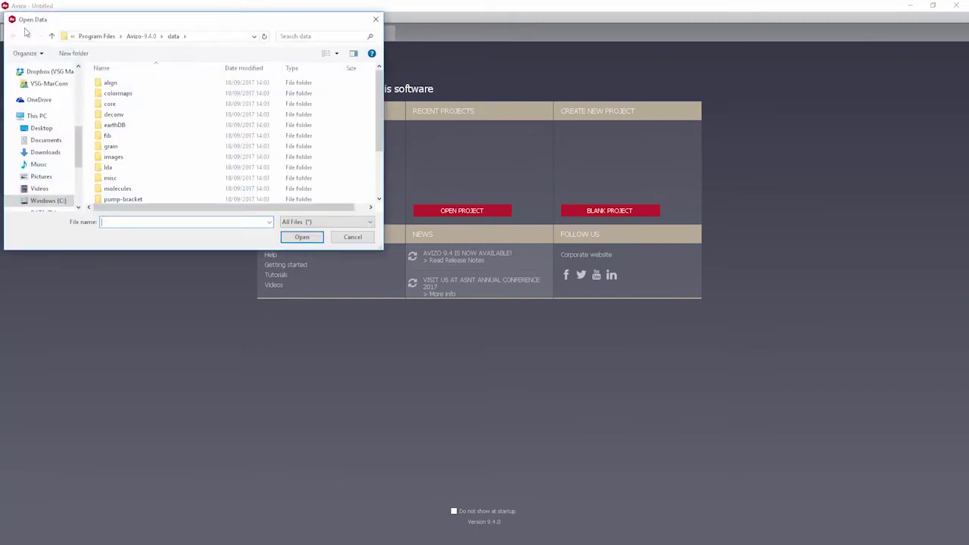
scroll(149, 155, "down", 3)
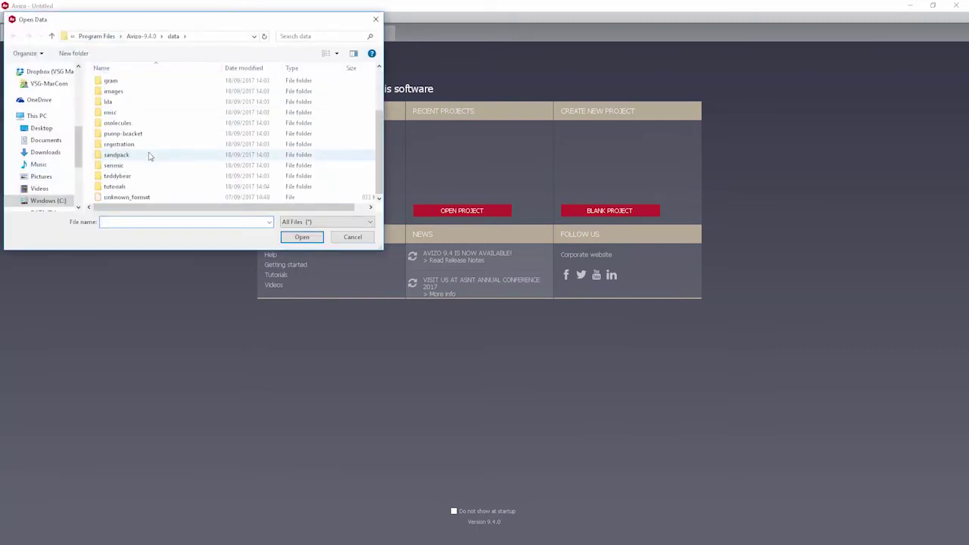
double_click(125, 186)
scroll(142, 172, "down", 1)
double_click(127, 186)
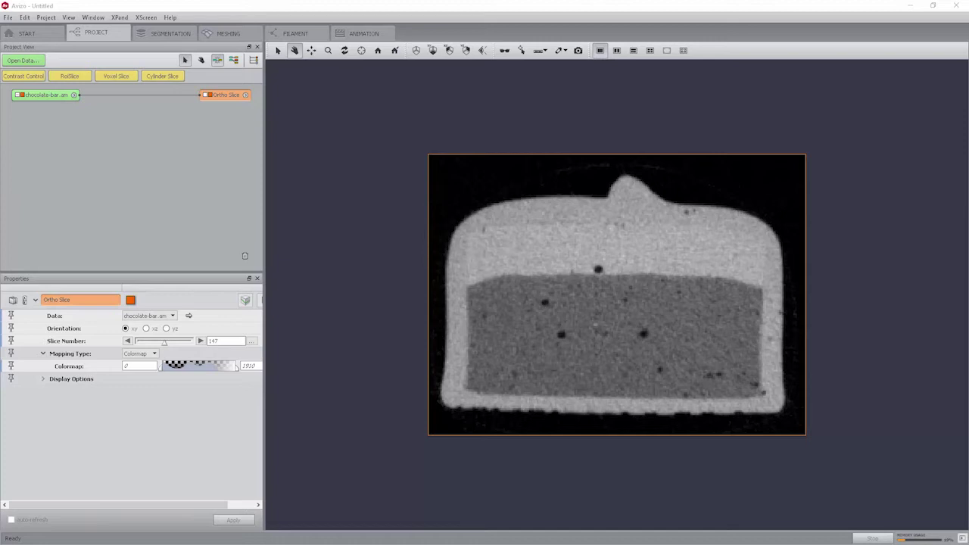
Attach a Bounding Box module to the chocolate-bar.am dataset
right_click(59, 95)
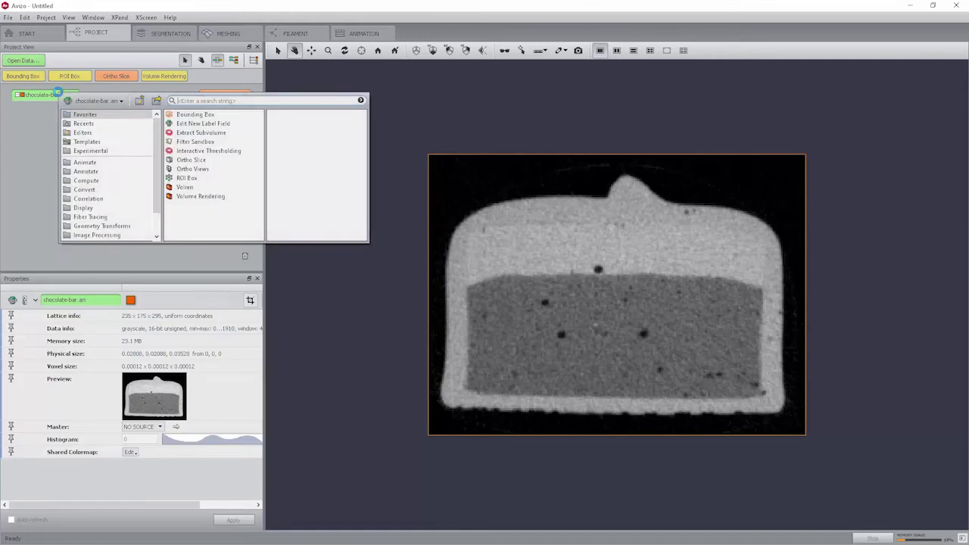
left_click(225, 116)
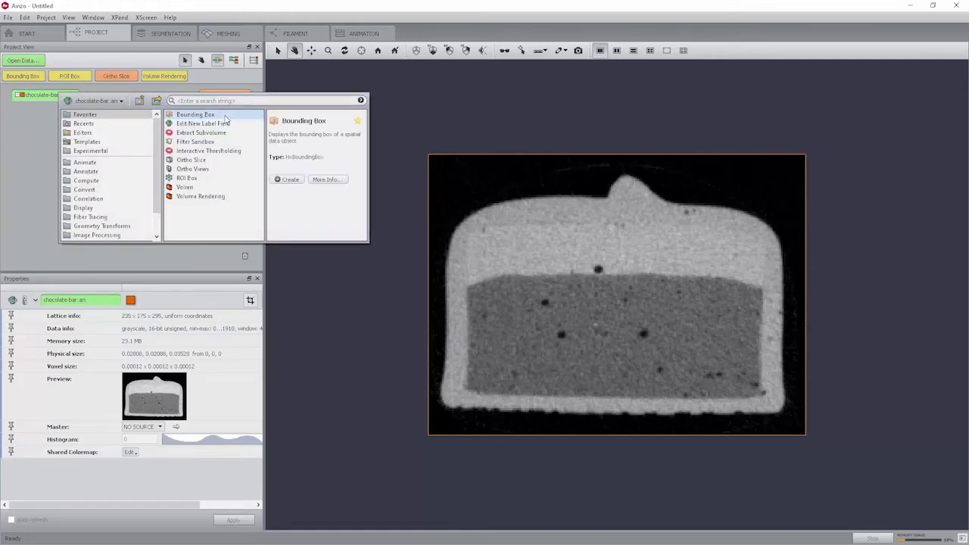
left_click(289, 179)
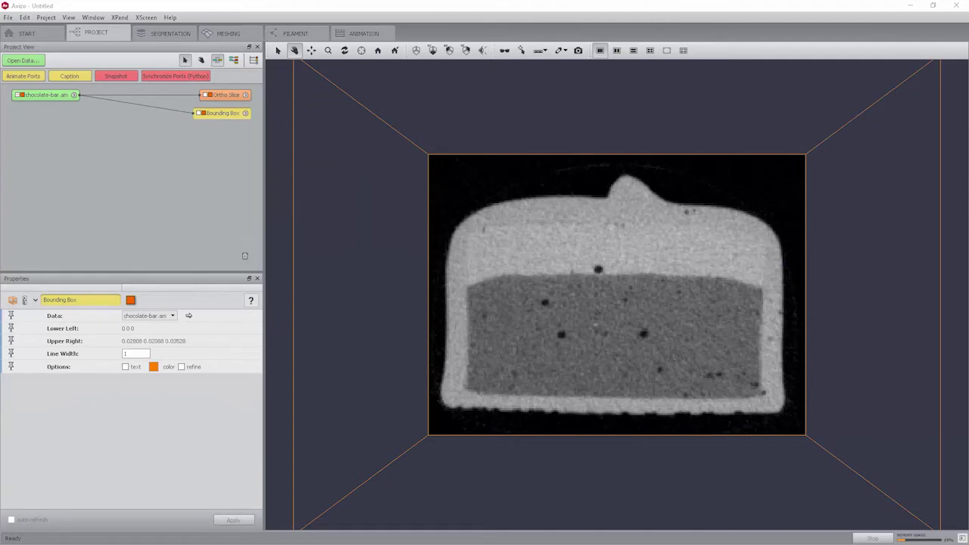
Attach two additional Ortho Slice modules to the chocolate-bar.am dataset
left_click(47, 96)
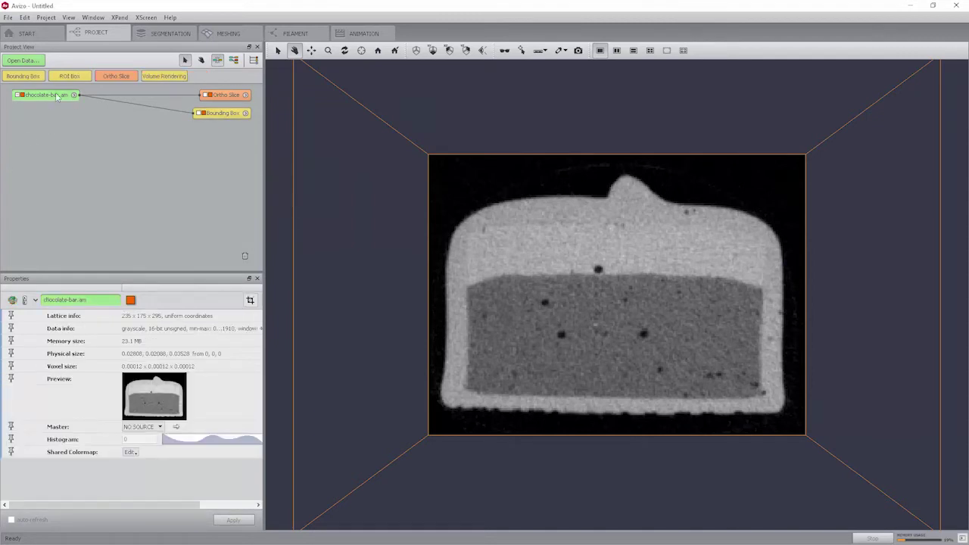
left_click(118, 78)
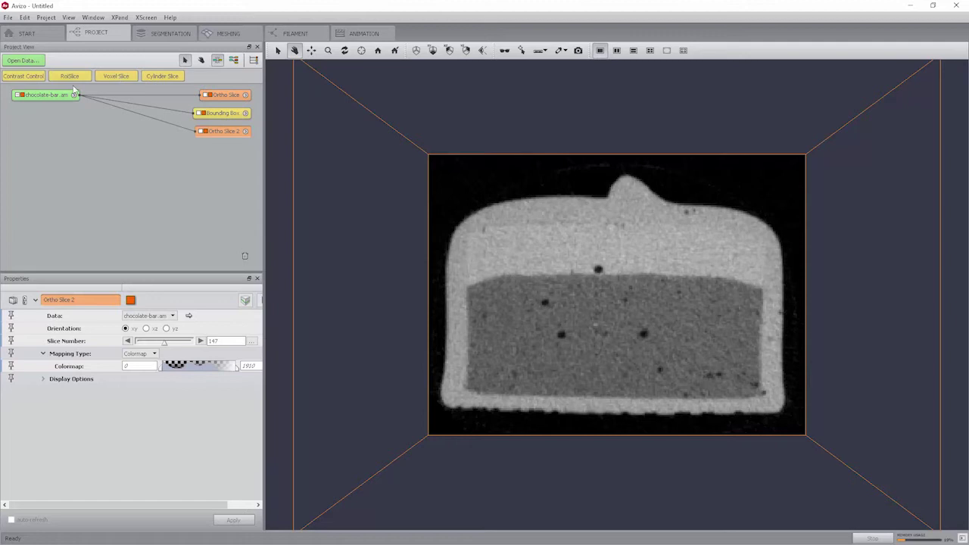
left_click(45, 98)
right_click(47, 99)
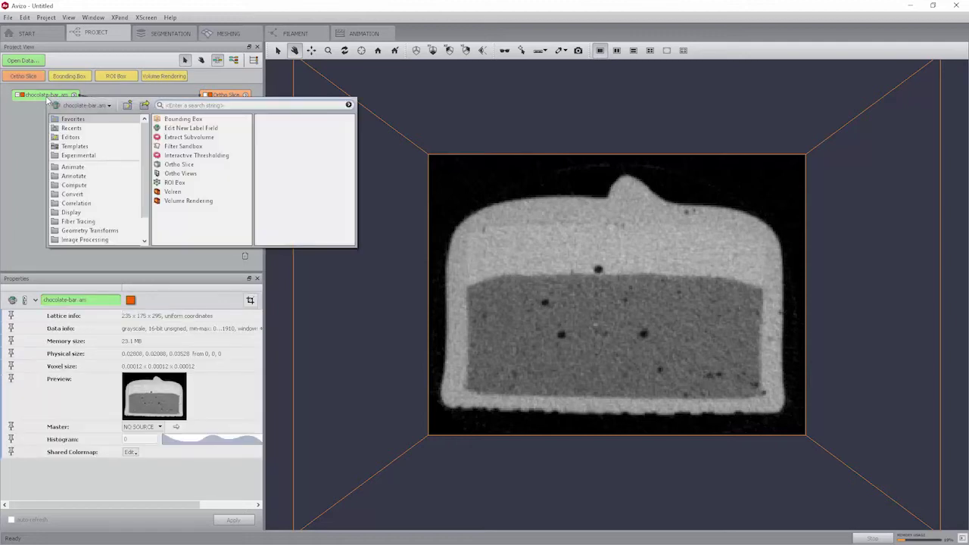
left_click(206, 164)
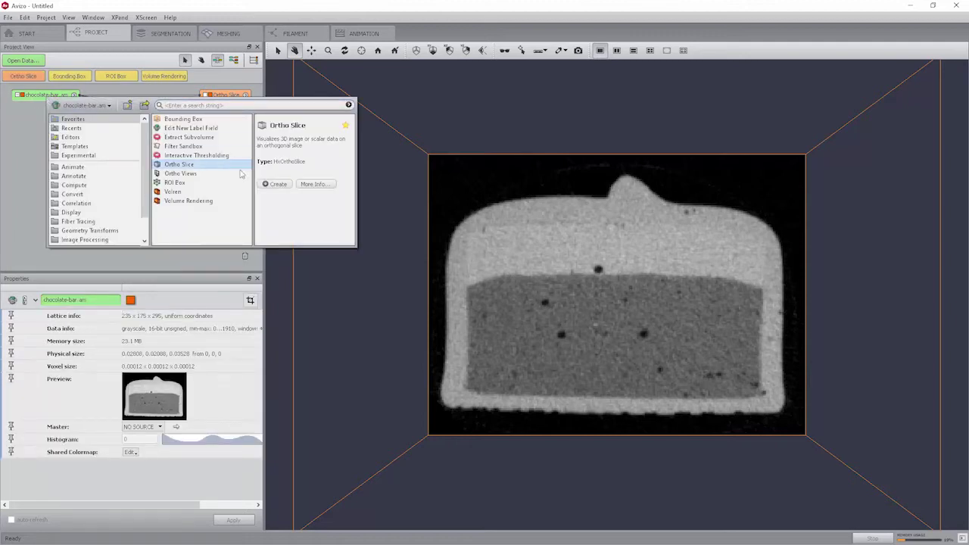
left_click(277, 184)
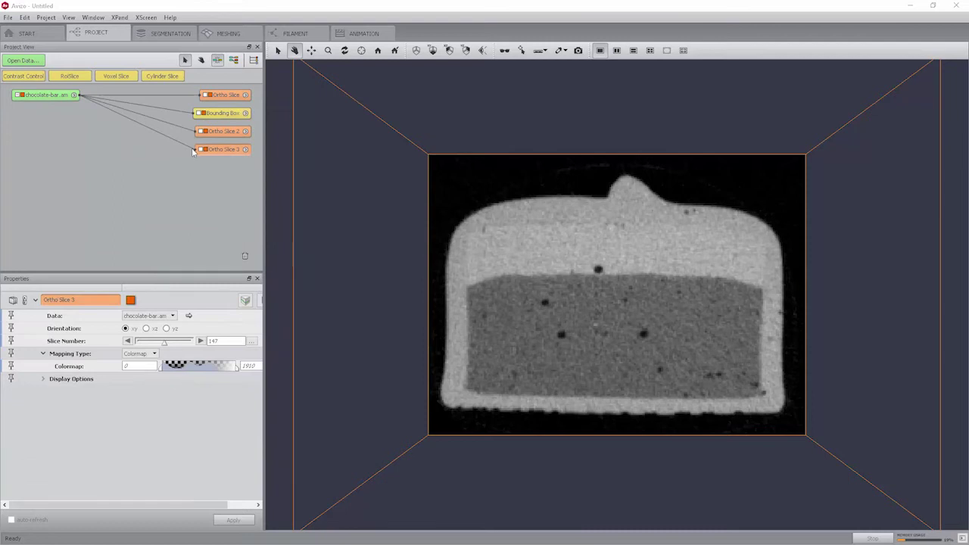
Orient Ortho Slice 2 along the xz plane and Ortho Slice 3 along the yz plane
left_click(146, 329)
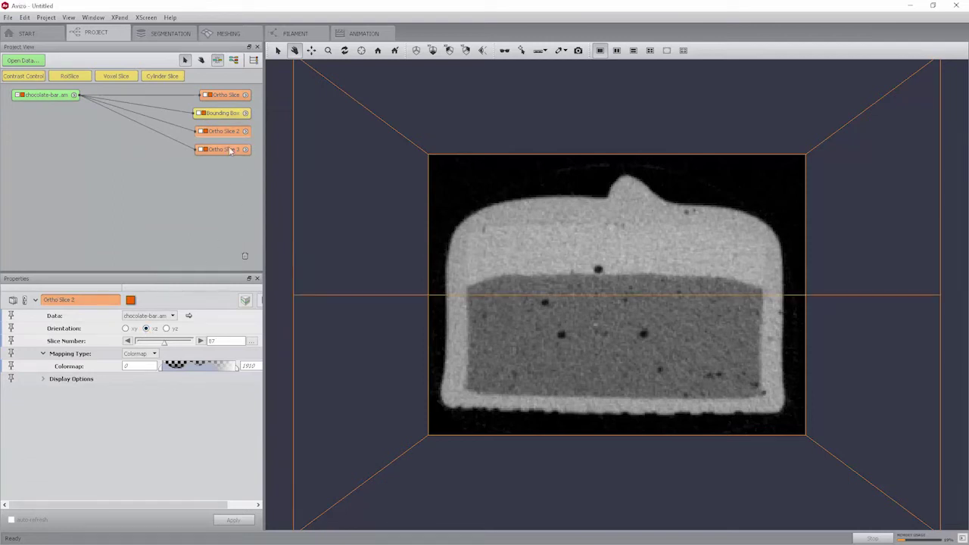
left_click(229, 150)
left_click(166, 328)
Move the xz-oriented Ortho Slice 2 to slice number 84
left_click_drag(443, 189, 512, 304)
left_click_drag(682, 367, 677, 291)
left_click_drag(715, 240, 485, 325)
mouse_move(163, 347)
left_mouse_down()
mouse_move(180, 347)
mouse_move(163, 346)
left_mouse_up()
left_click(146, 329)
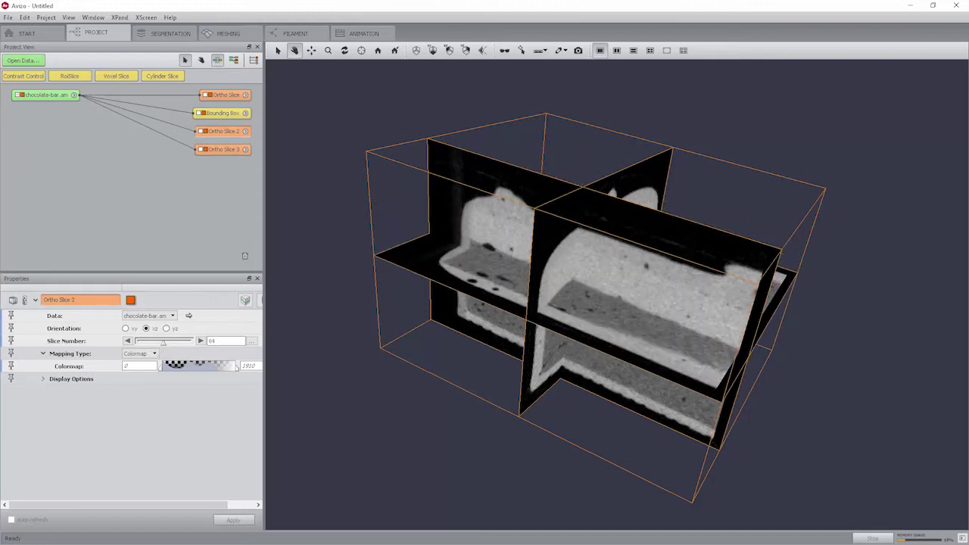
Reposition the long vertical slice directly in the 3D view using interaction mode
left_click_drag(565, 209, 292, 68)
left_click(278, 50)
mouse_move(688, 264)
left_mouse_down()
mouse_move(636, 284)
mouse_move(677, 268)
left_mouse_up()
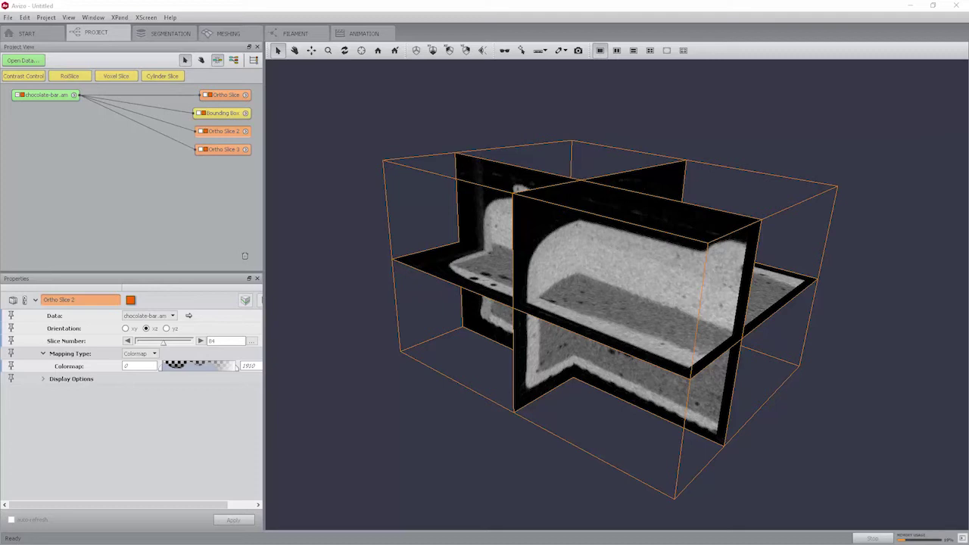
right_click(57, 97)
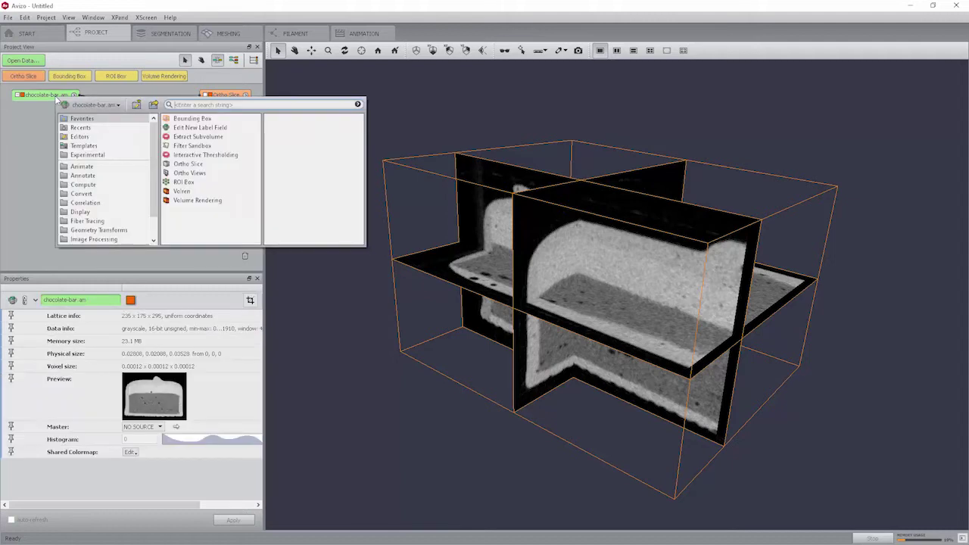
left_click(98, 215)
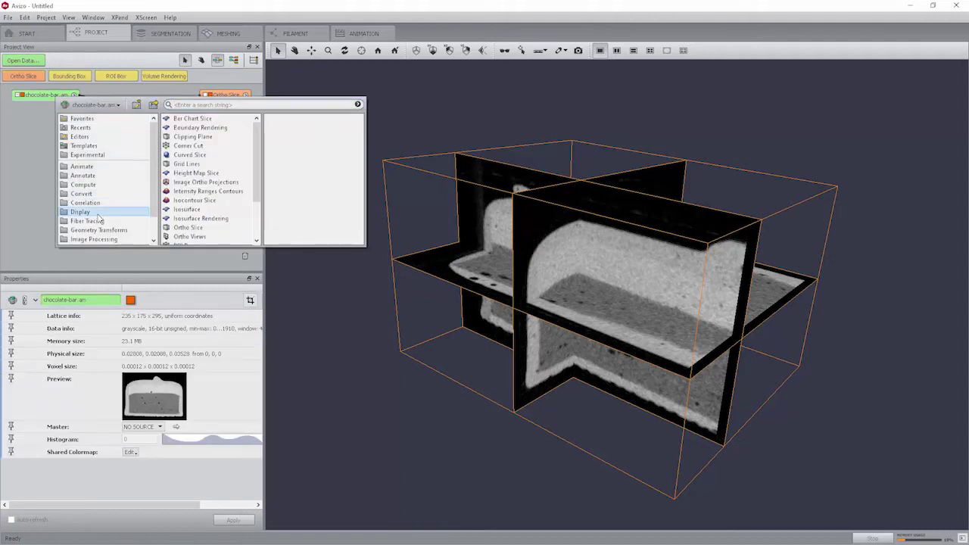
scroll(244, 221, "down", 2)
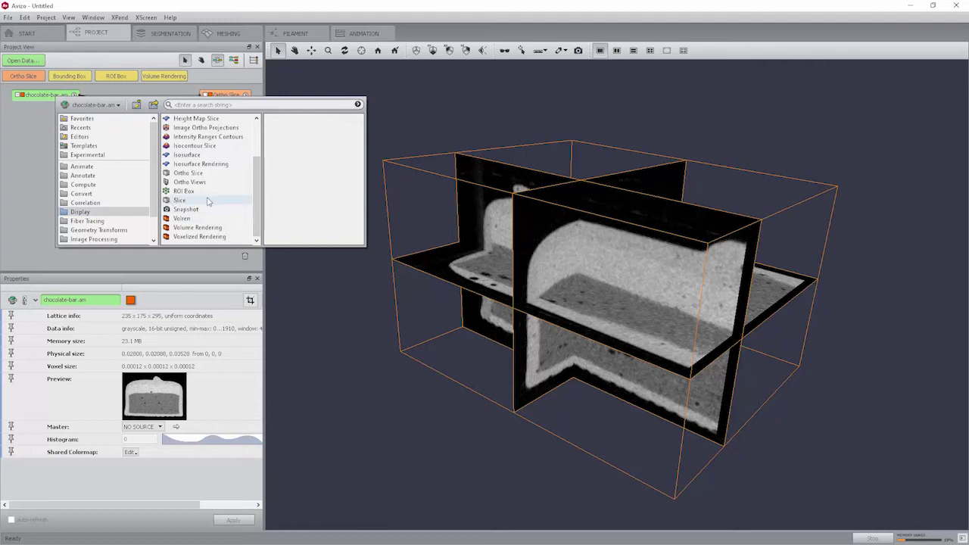
left_click(34, 152)
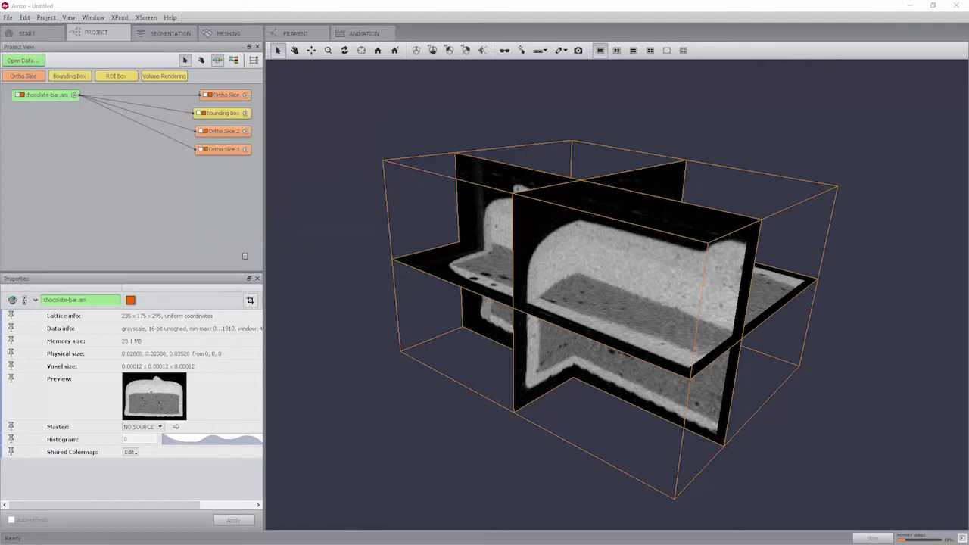
Narrow the colormap range of the first Ortho Slice to 30–100 and inspect the changed contrast
left_click(233, 94)
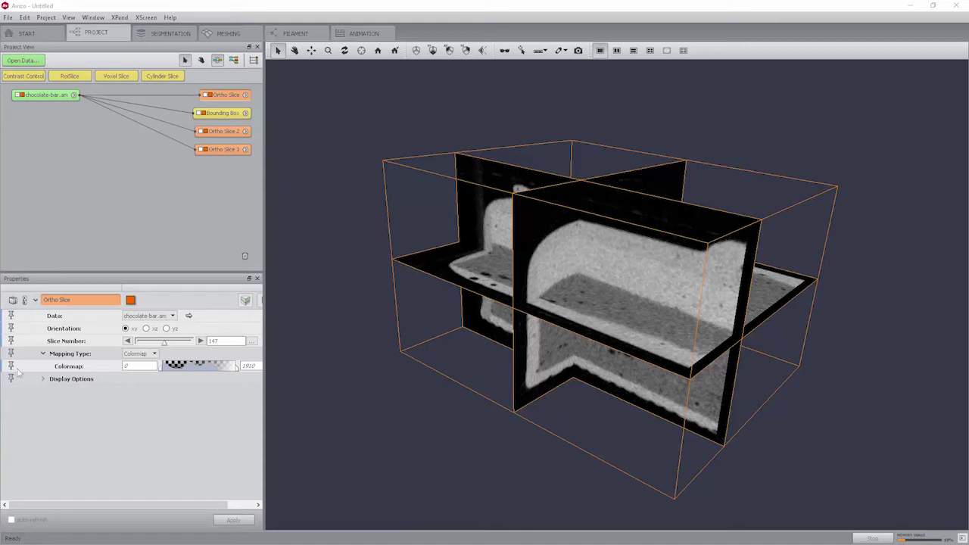
double_click(143, 365)
type("30")
key("Tab")
type("2180")
left_click(146, 366)
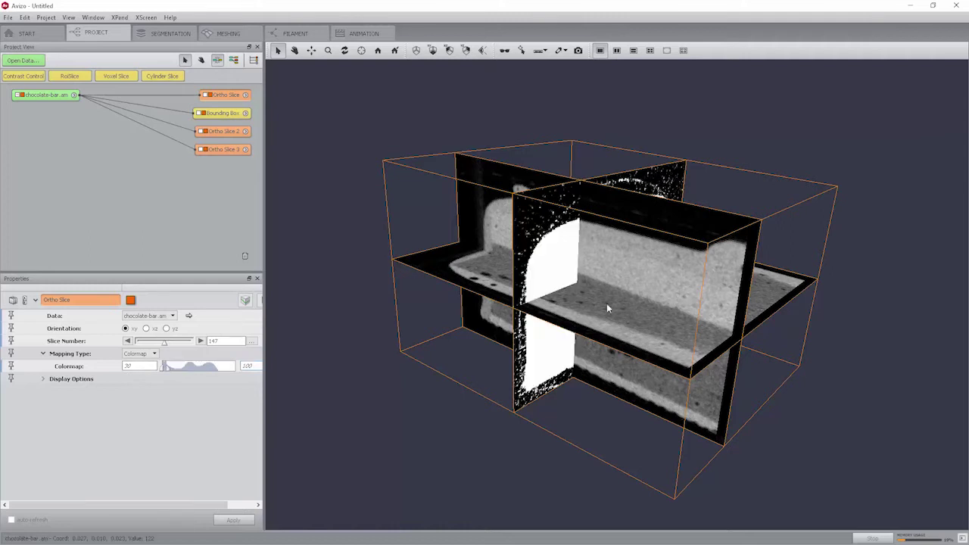
key("Escape")
left_click_drag(675, 310, 505, 250)
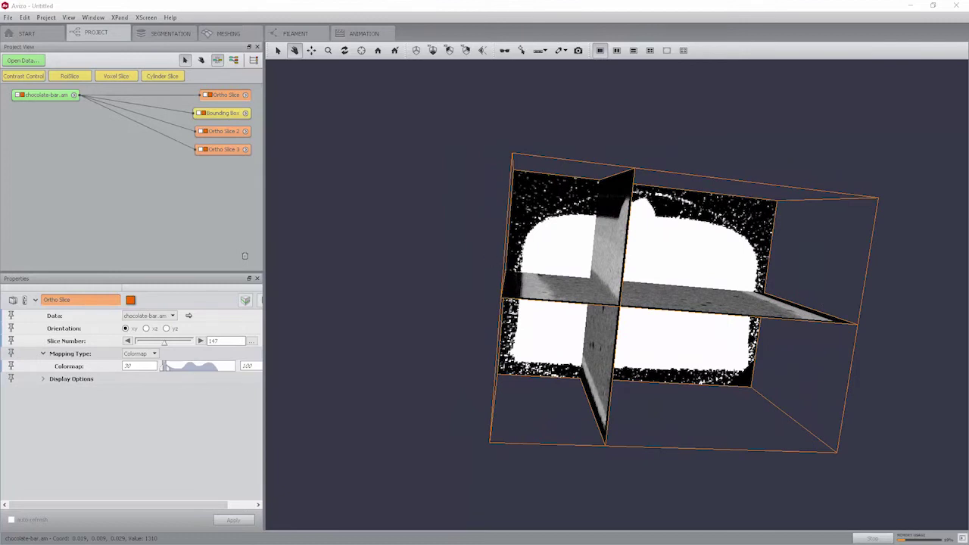
Set the colormap range of the first Ortho Slice to 0–1910
double_click(146, 368)
type("4")
double_click(248, 366)
type("1910")
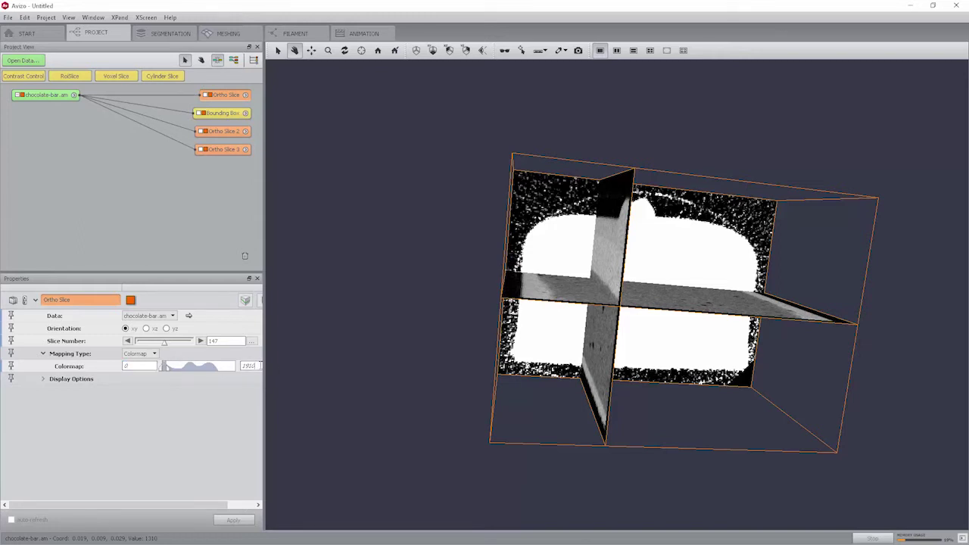
key("Return")
Hide all three ortho slices, leaving the bounding box displayed
left_click_drag(540, 305, 678, 373)
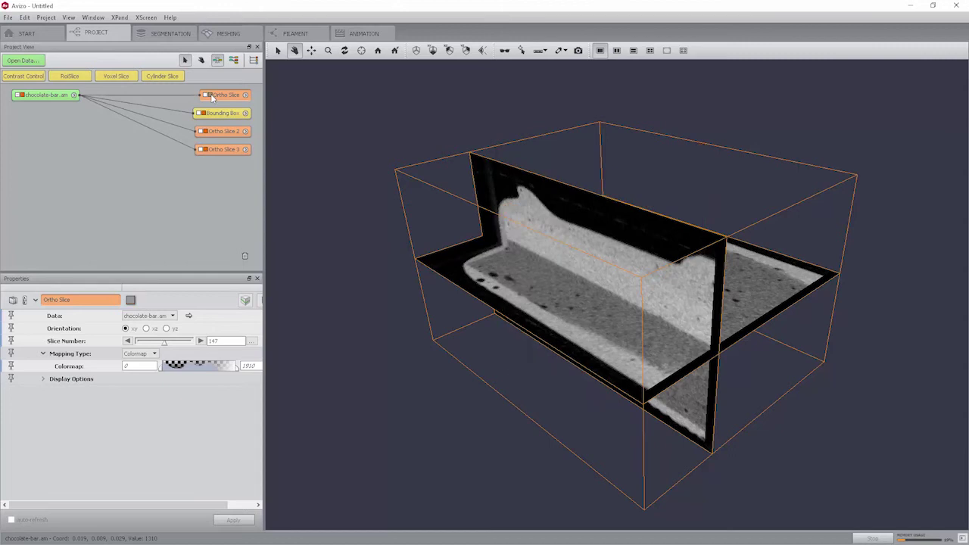
left_click(203, 131)
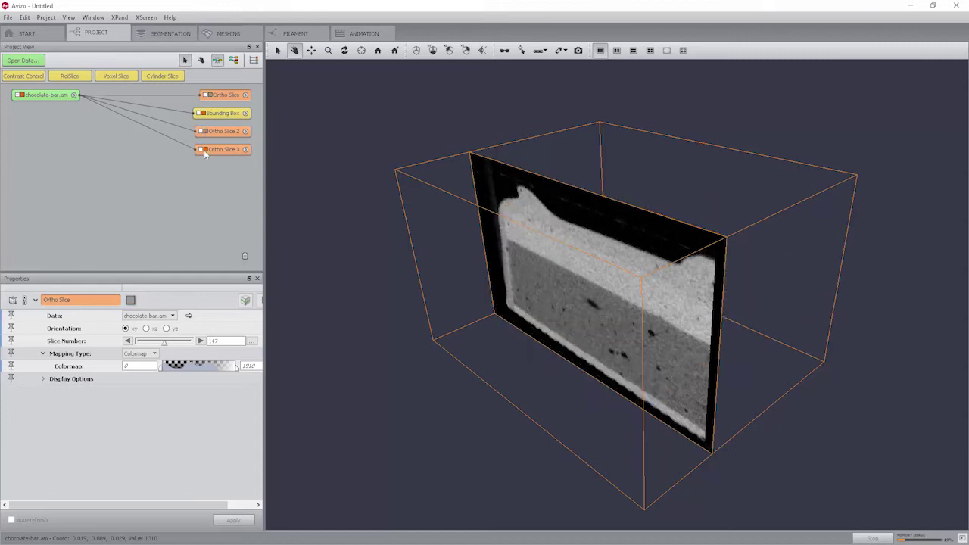
left_click(203, 150)
Search the modules for "iso" and attach an Isosurface module to the chocolate-bar.am dataset
left_click(64, 96)
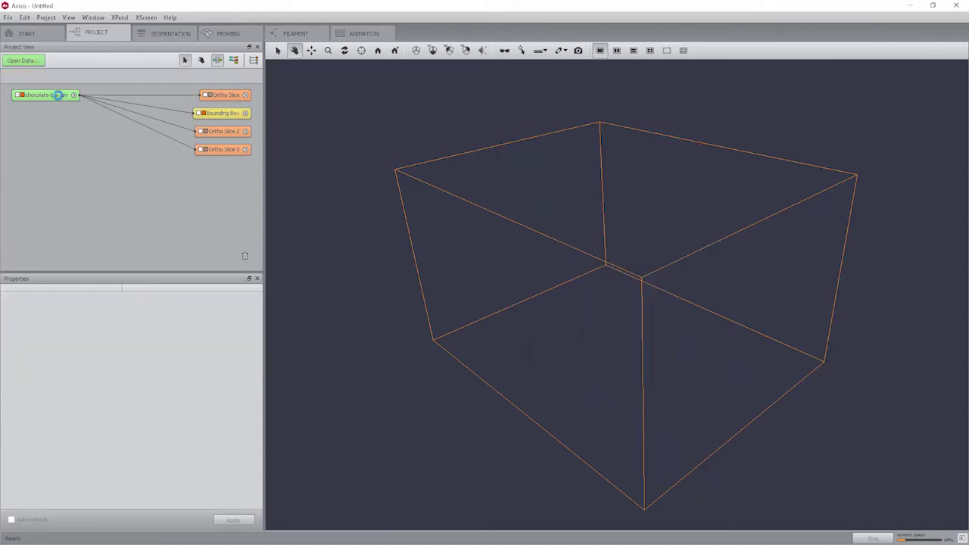
right_click(57, 95)
type("iso")
left_click(213, 135)
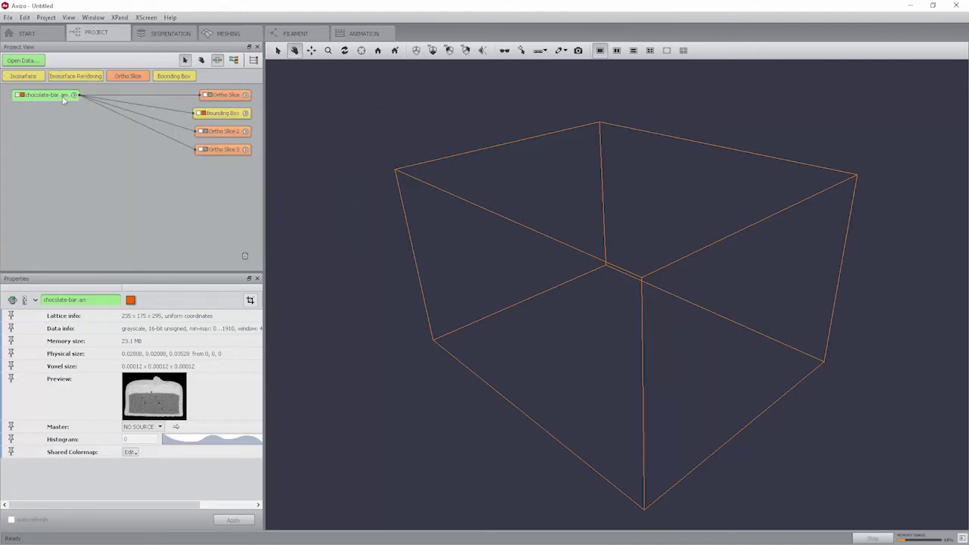
Set the isosurface threshold to 450 and generate the surface
double_click(229, 328)
type("450")
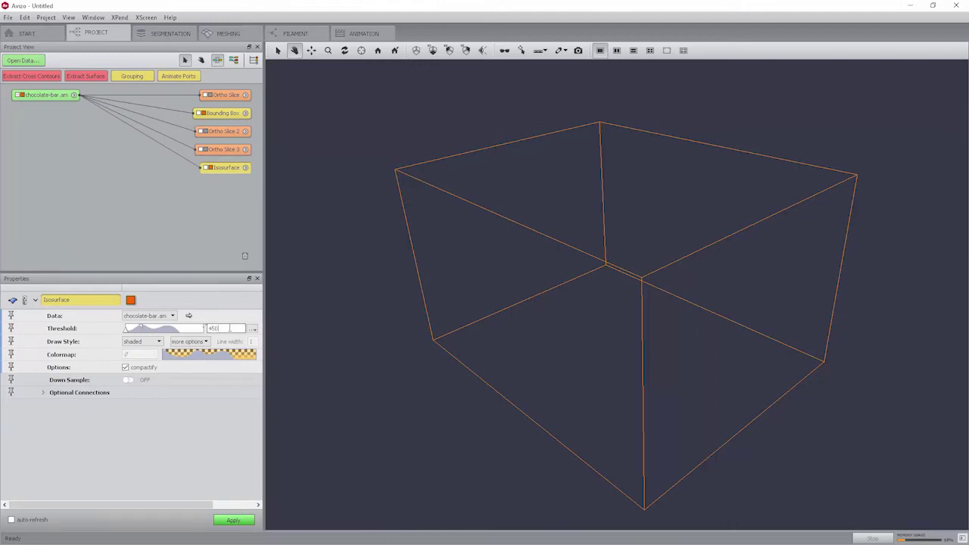
left_click(236, 521)
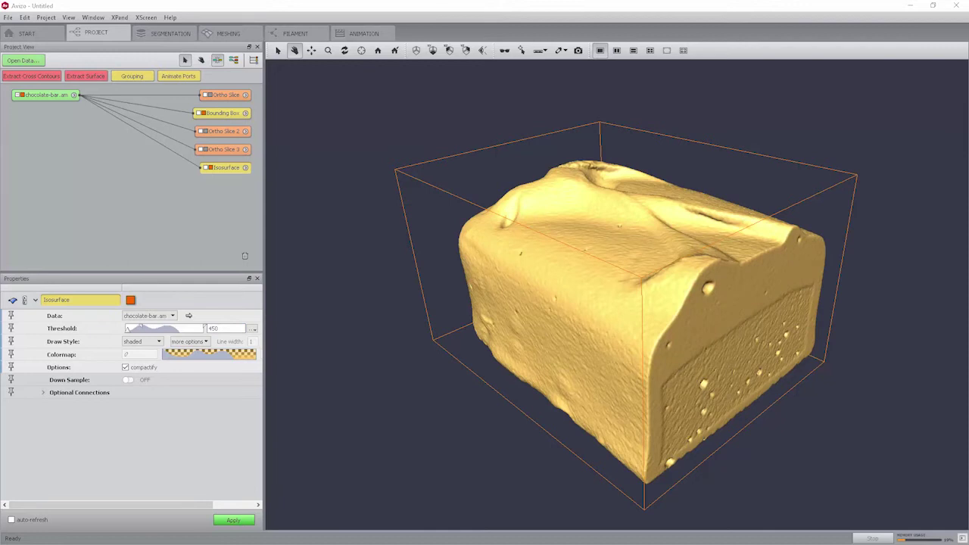
Enable Down Sample and auto-refresh for the isosurface
left_click(130, 380)
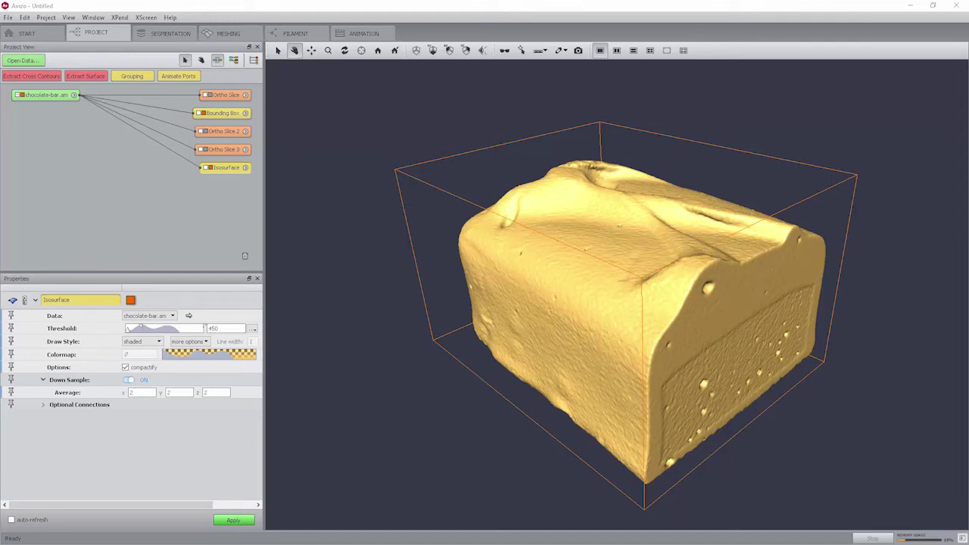
left_click(24, 521)
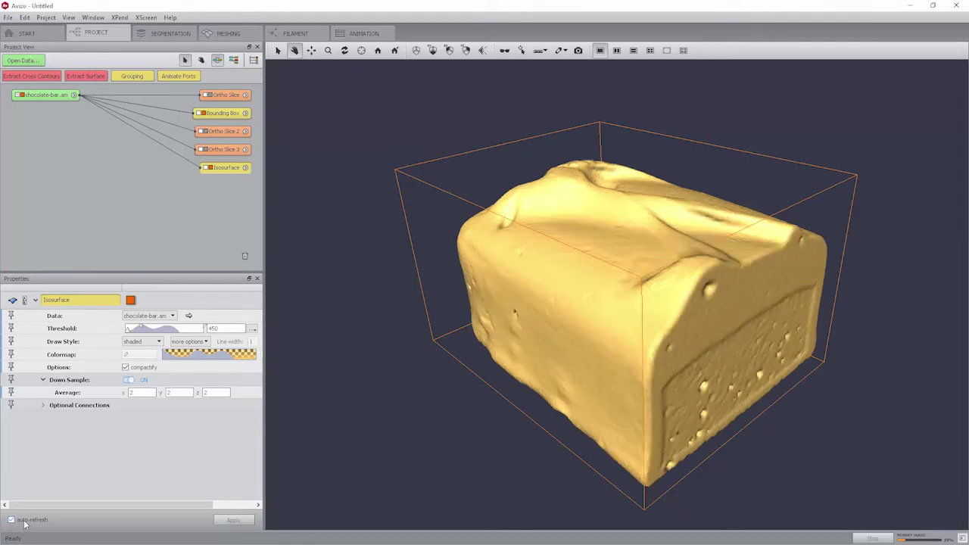
Vary the isosurface threshold through about 878 and 1245, ending at about 887
double_click(226, 328)
left_click(150, 331)
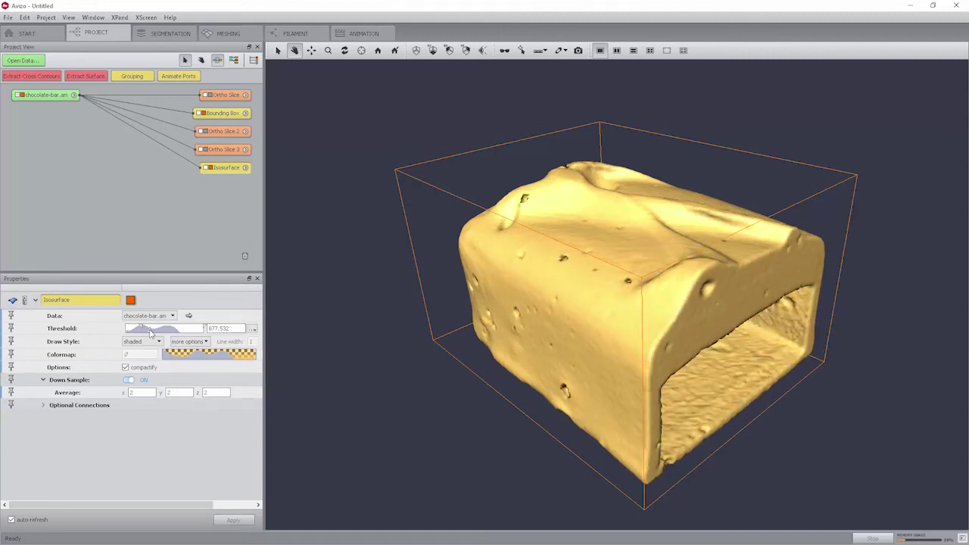
left_click_drag(149, 332, 184, 334)
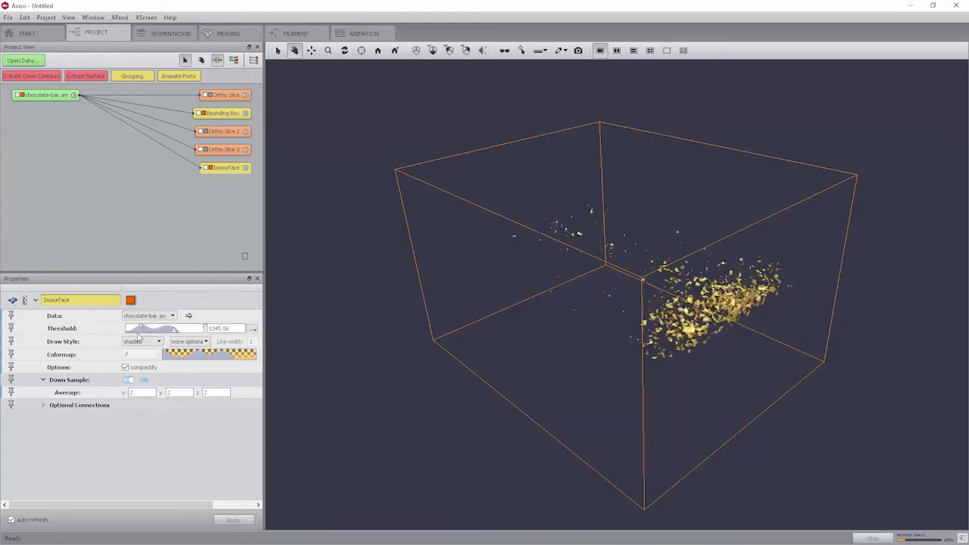
left_click(152, 331)
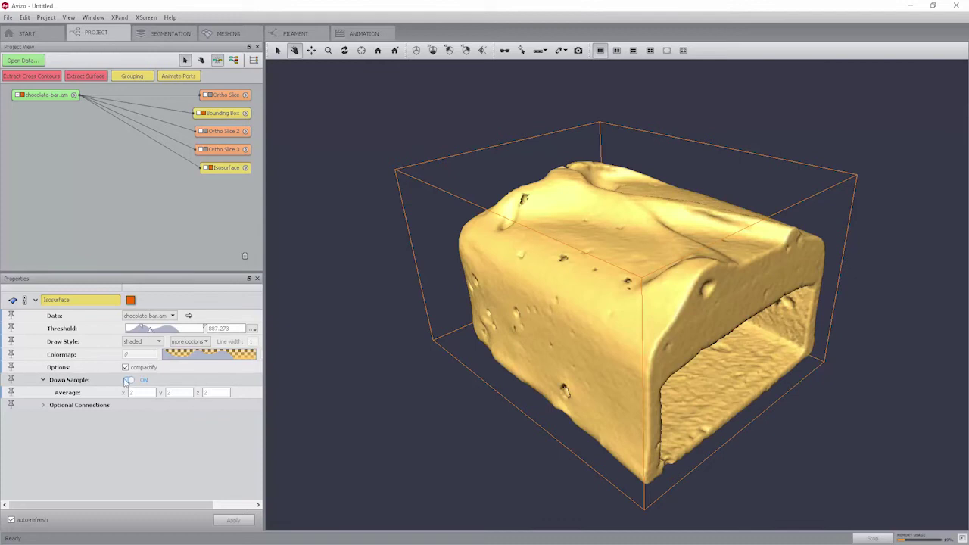
Disable Down Sample for the isosurface and set its threshold to 450
left_click(127, 381)
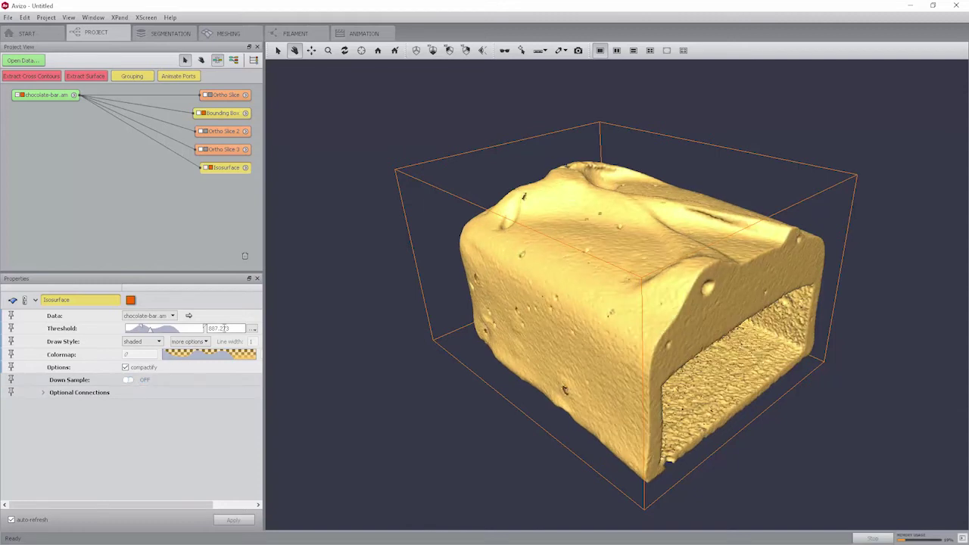
left_click_drag(229, 329, 209, 329)
type("450")
key("Return")
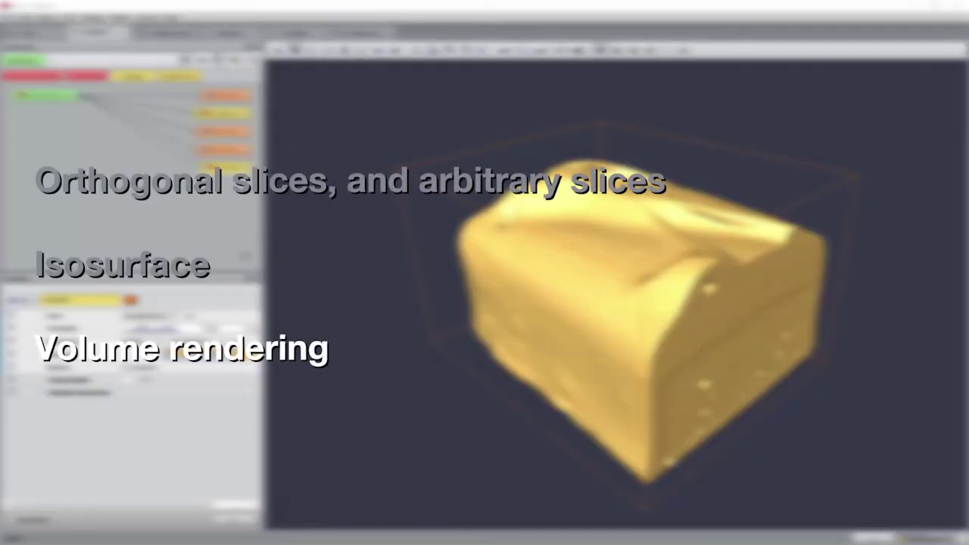
Remove the bounding box, the three ortho slices and the isosurface from the project, keeping only the chocolate-bar.am data
left_click(156, 88)
left_click_drag(179, 92, 258, 186)
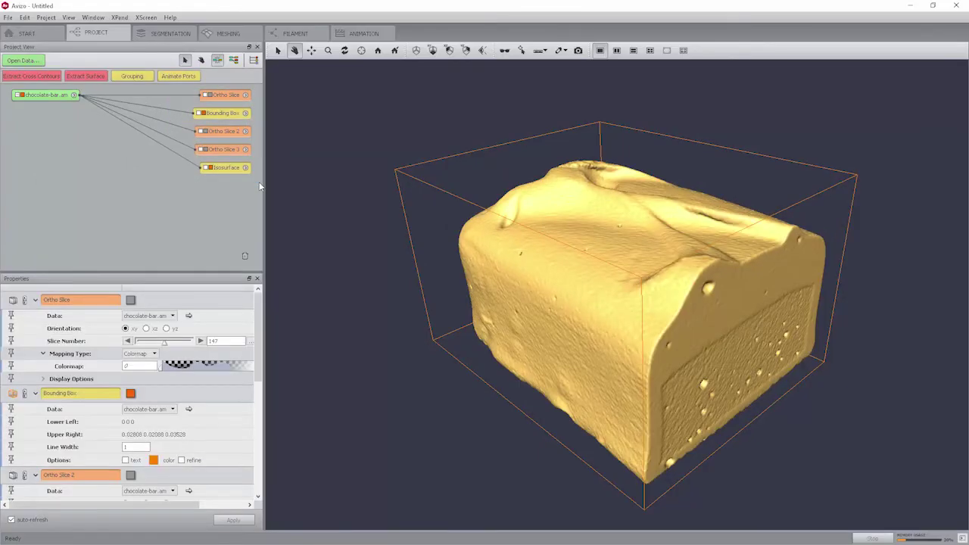
key("Delete")
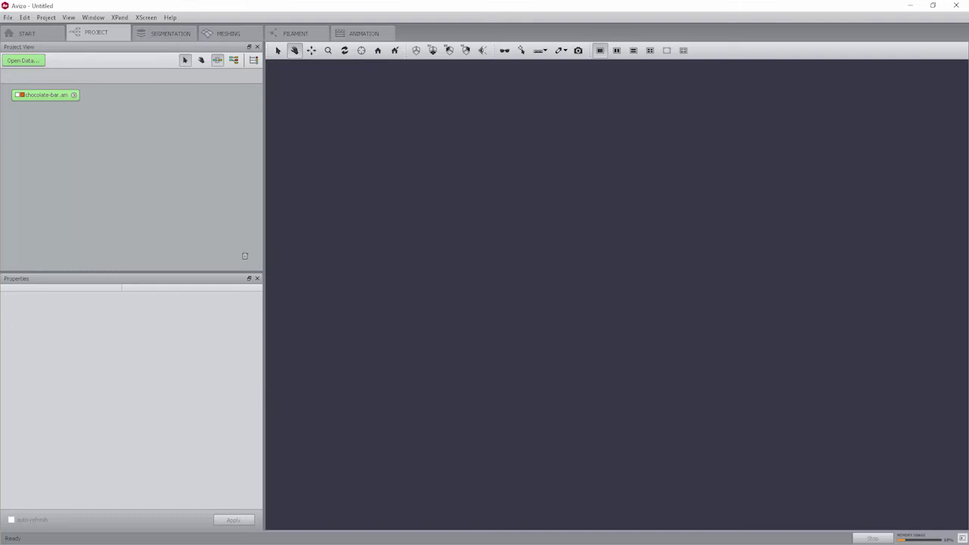
Attach a Volume Rendering display to the chocolate-bar.am data and rotate the rendered volume slightly
left_click(57, 96)
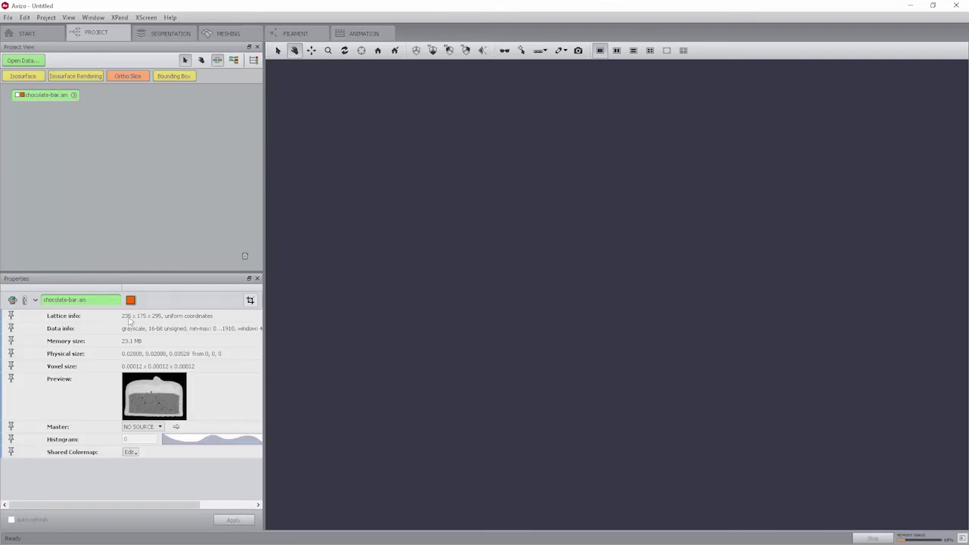
left_click(57, 94)
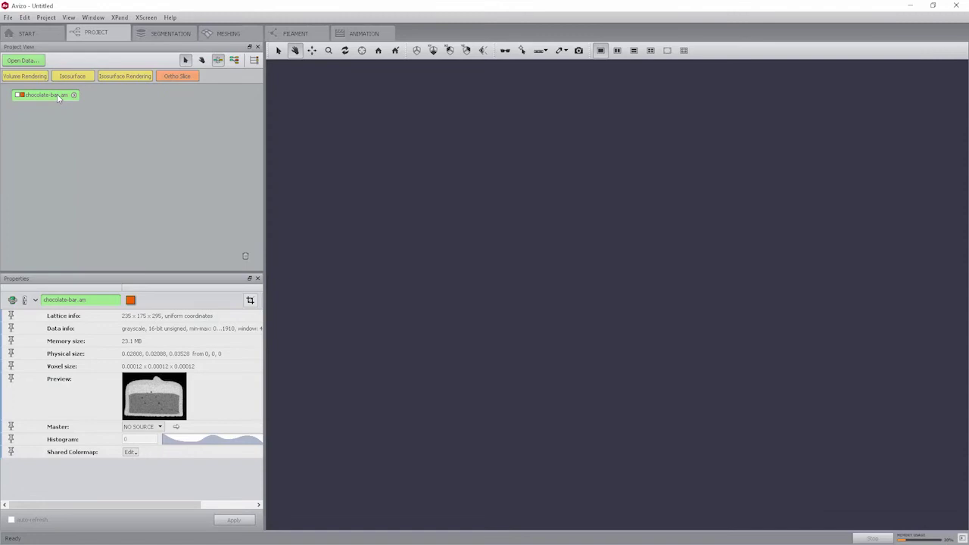
right_click(57, 94)
left_click(227, 198)
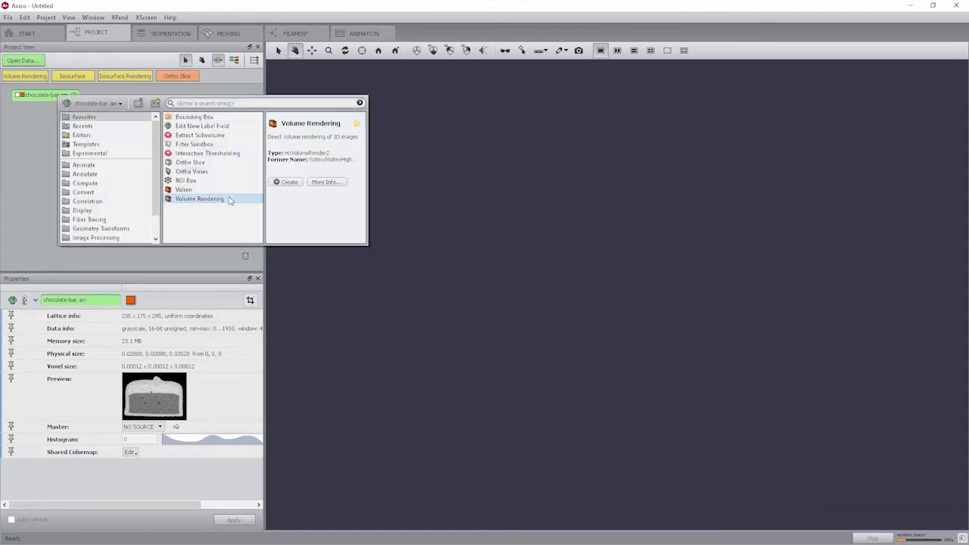
left_click(288, 183)
left_click_drag(640, 340, 620, 307)
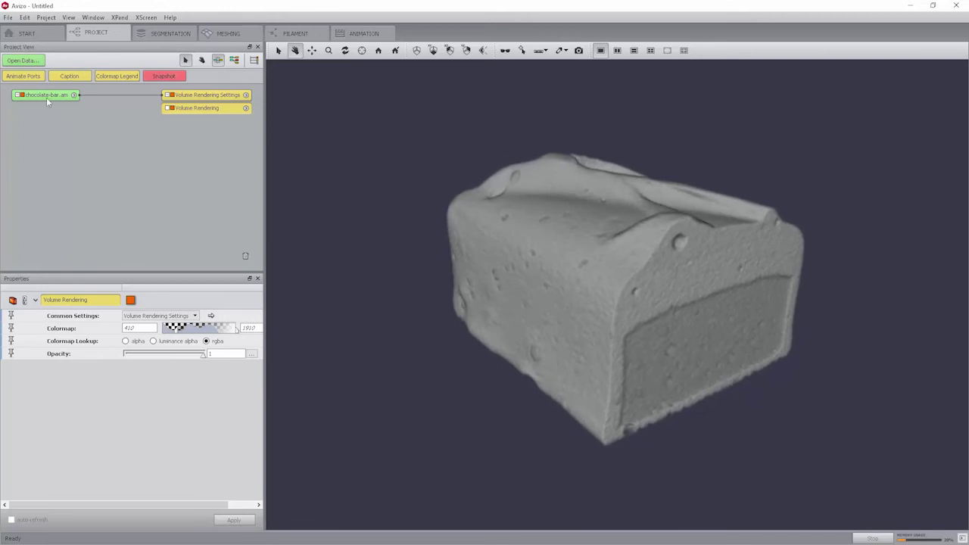
Load the volrenChocolate.am colormap from the data/colormaps folder into the project
left_click(21, 61)
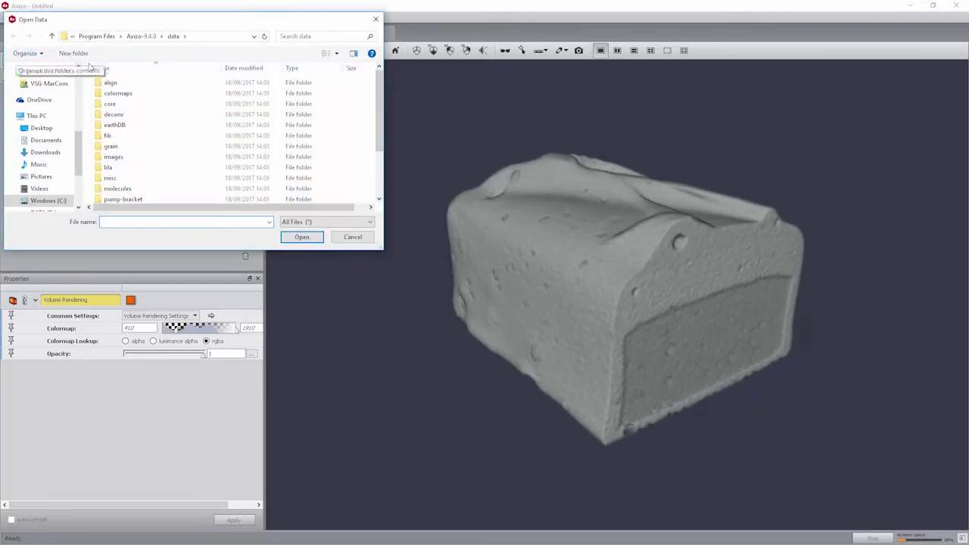
double_click(127, 93)
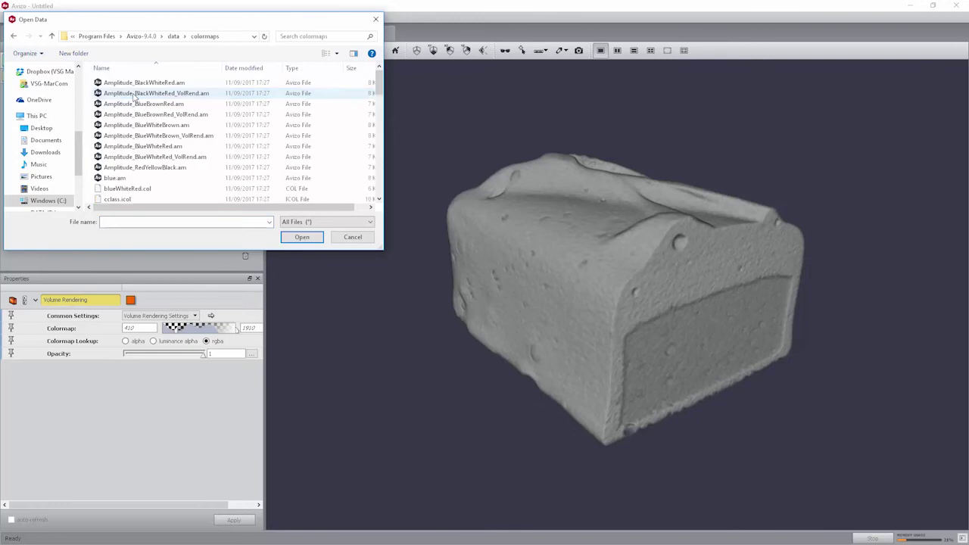
scroll(140, 133, "down", 10)
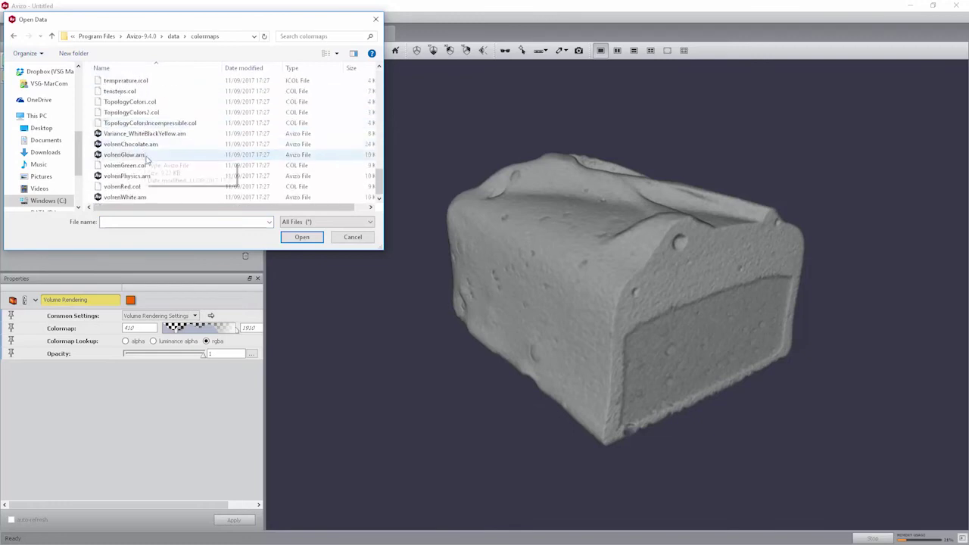
double_click(141, 144)
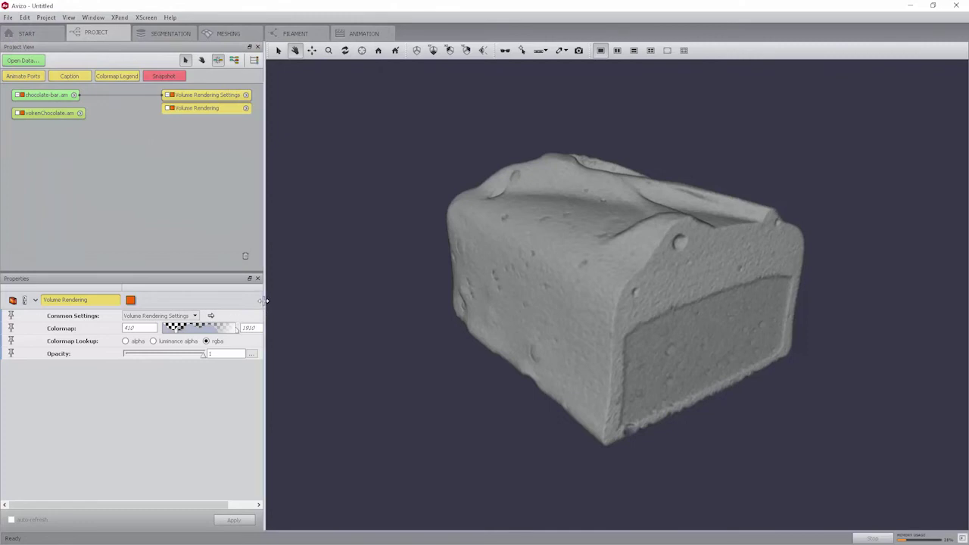
Widen the properties area and apply the volrenChocolate.am colormap to the Volume Rendering
left_click_drag(264, 301, 320, 306)
left_click(285, 328)
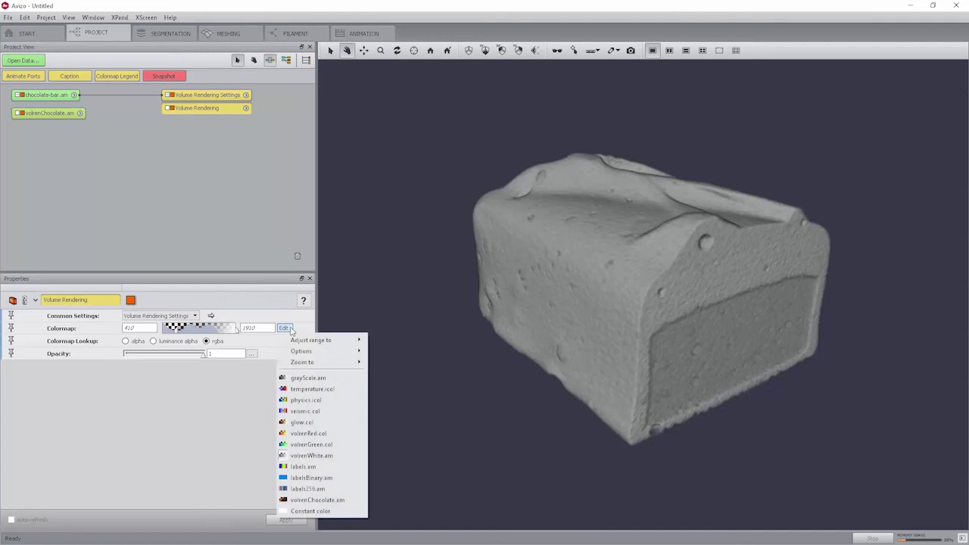
left_click(317, 500)
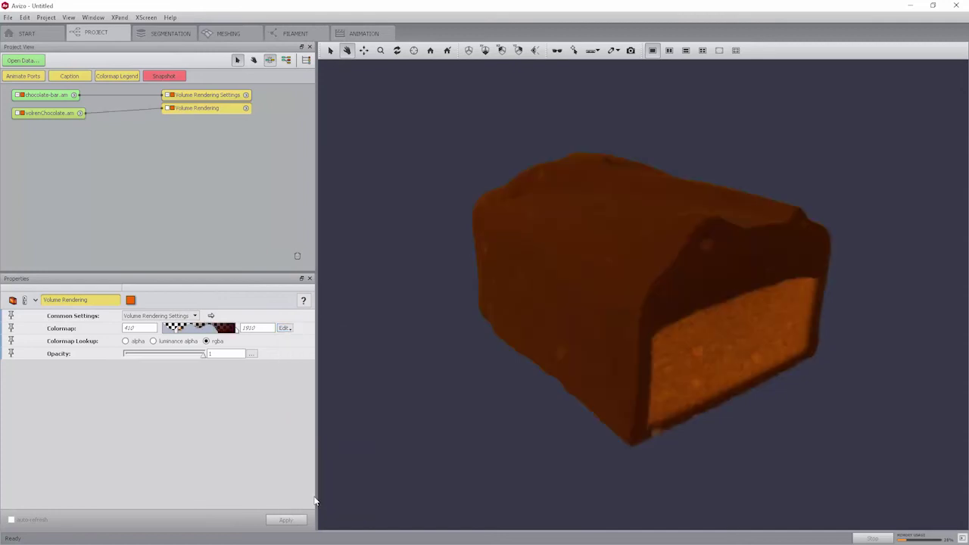
mouse_move(654, 296)
left_mouse_down()
mouse_move(580, 295)
mouse_move(642, 293)
left_mouse_up()
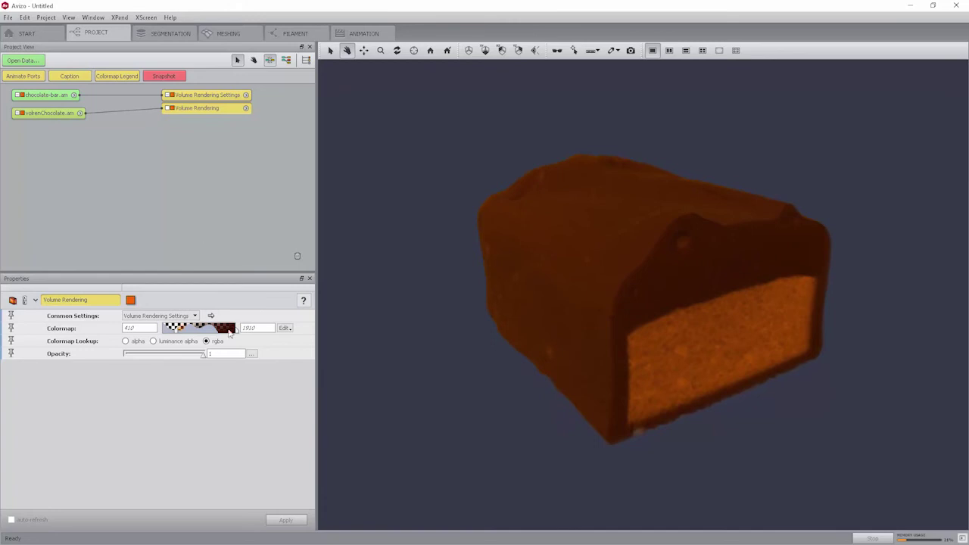
right_click(227, 326)
mouse_move(247, 344)
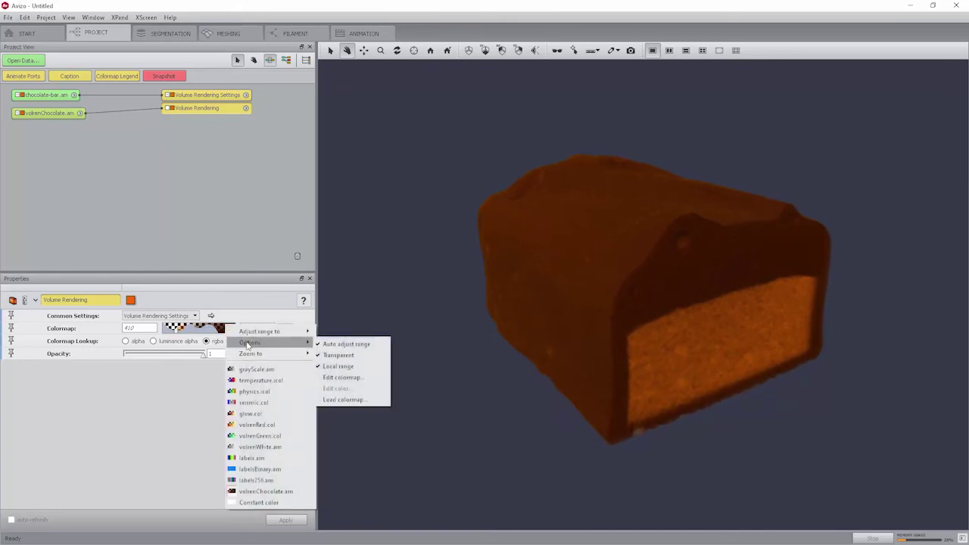
left_click(349, 405)
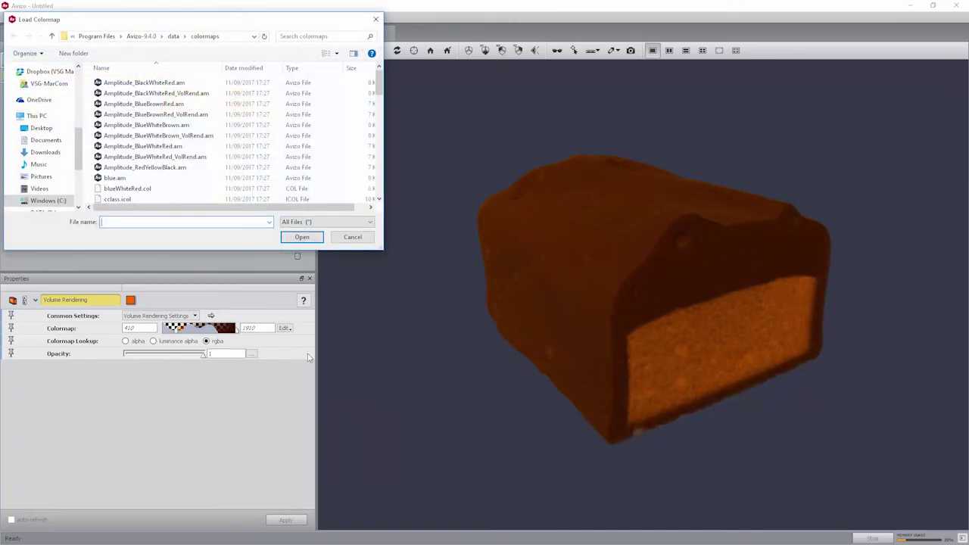
scroll(356, 198, "down", 3)
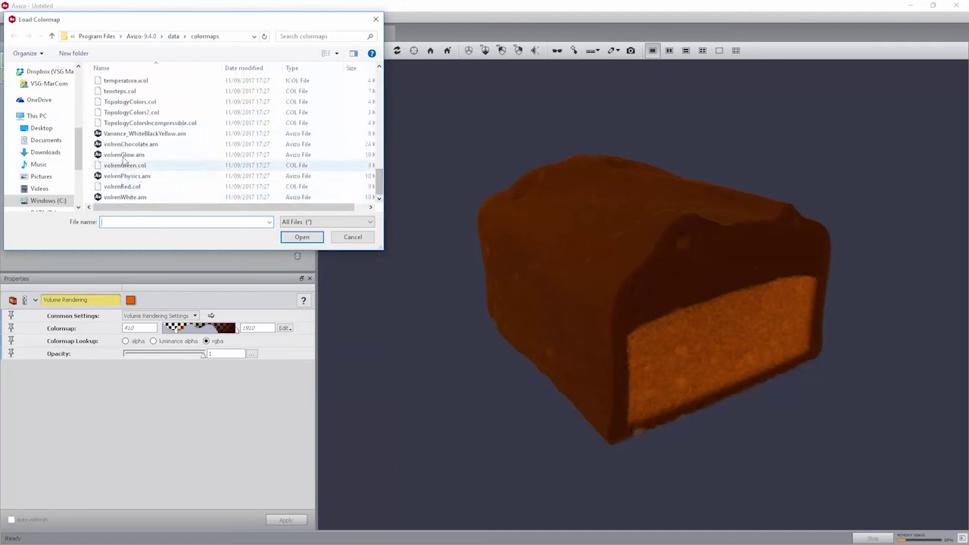
left_click(351, 237)
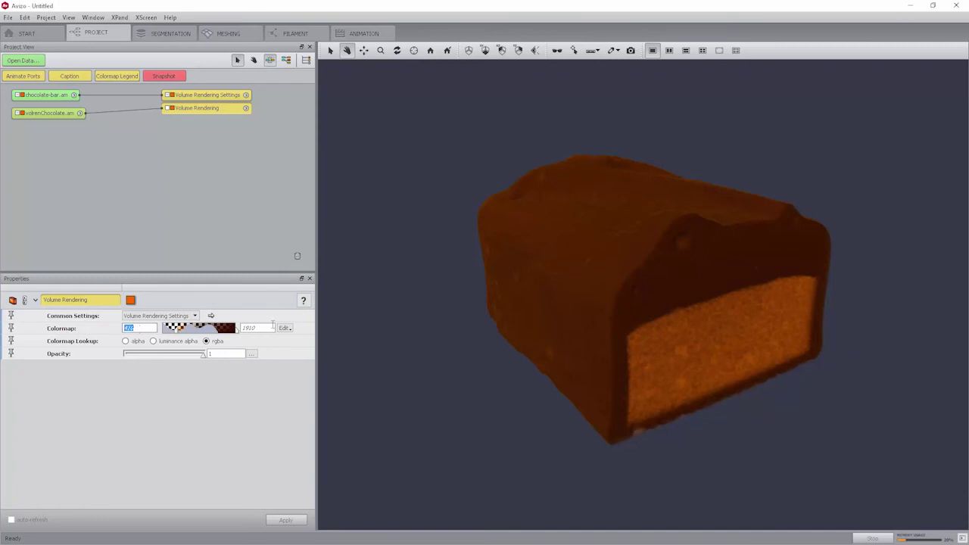
double_click(248, 328)
Show the advanced options of the Volume Rendering Settings, set Lighting to None and rotate the volume to inspect it
left_click(221, 96)
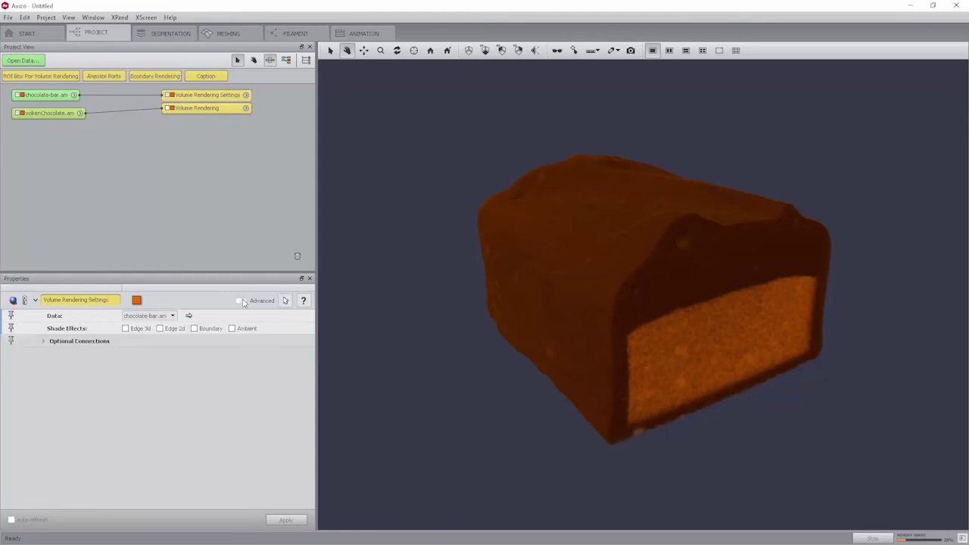
left_click(241, 300)
left_click(126, 329)
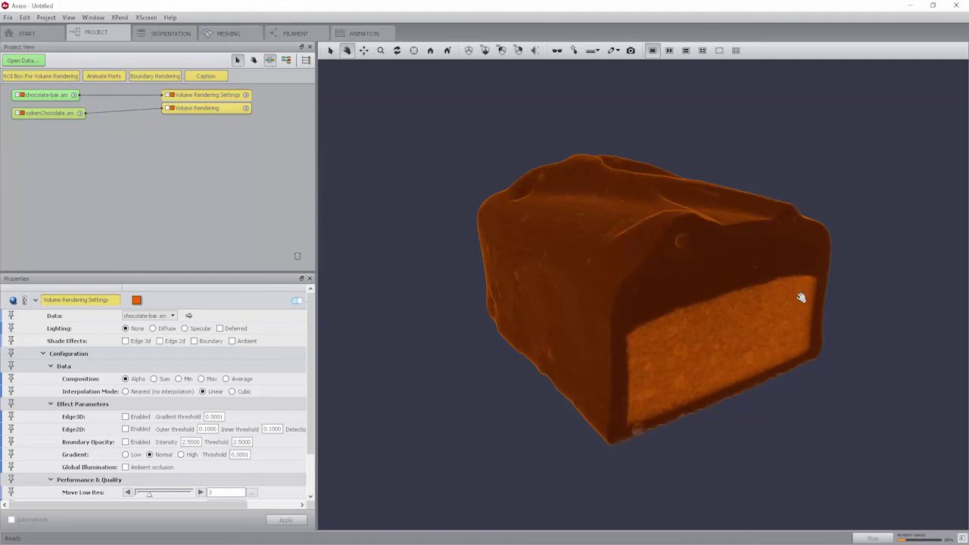
left_click_drag(787, 313, 542, 337)
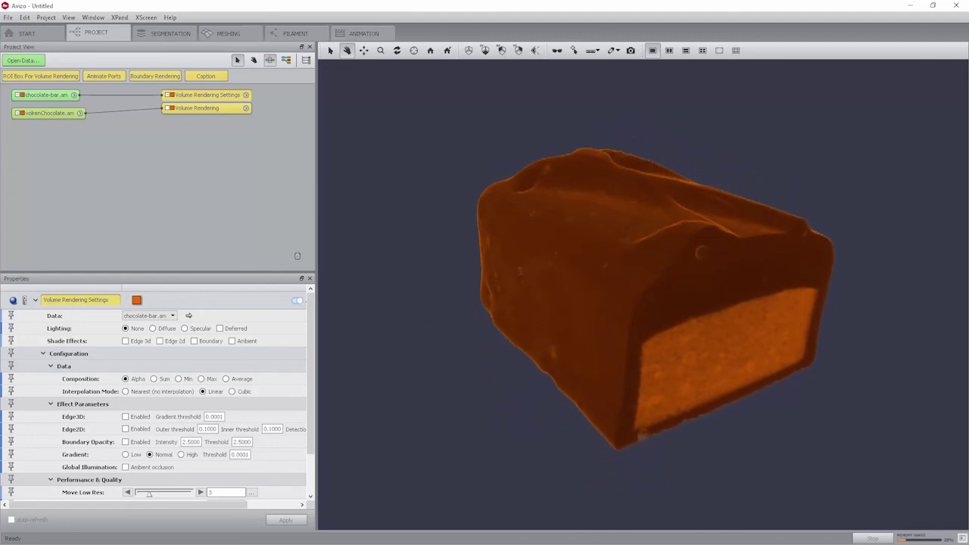
Vary the minimum of the Volume Rendering's colormap range through 0 and 900, ending at 400
left_click(199, 107)
double_click(147, 327)
type("0")
key("Return")
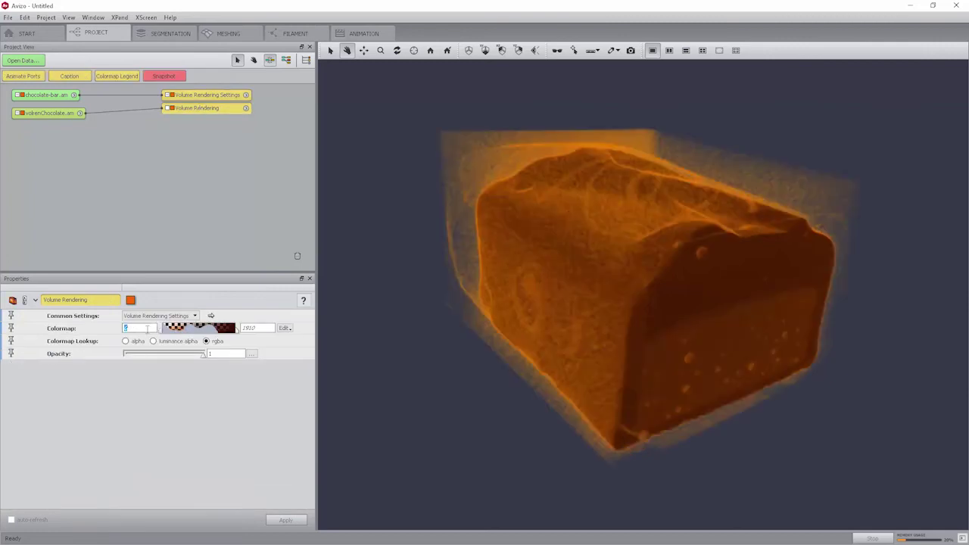
type("900")
key("Return")
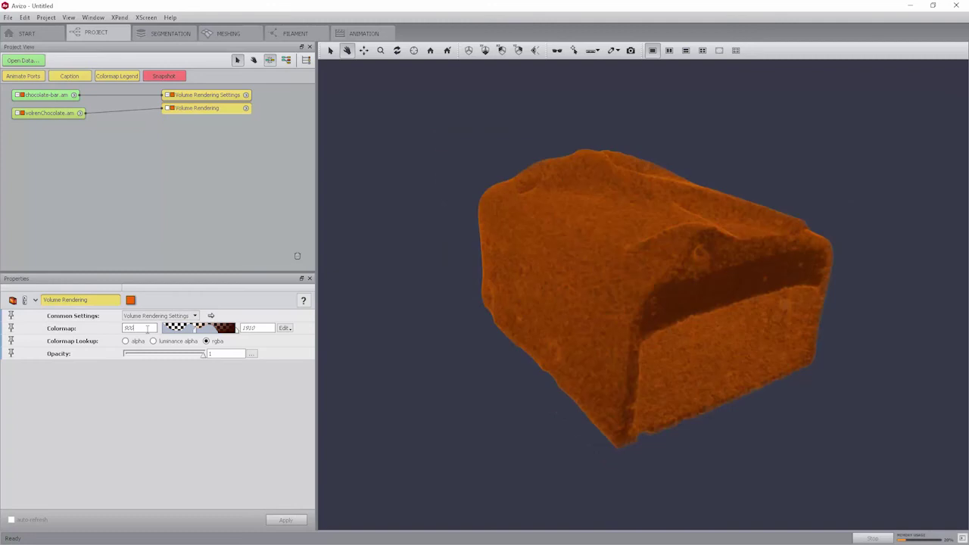
double_click(147, 328)
type("400")
key("Return")
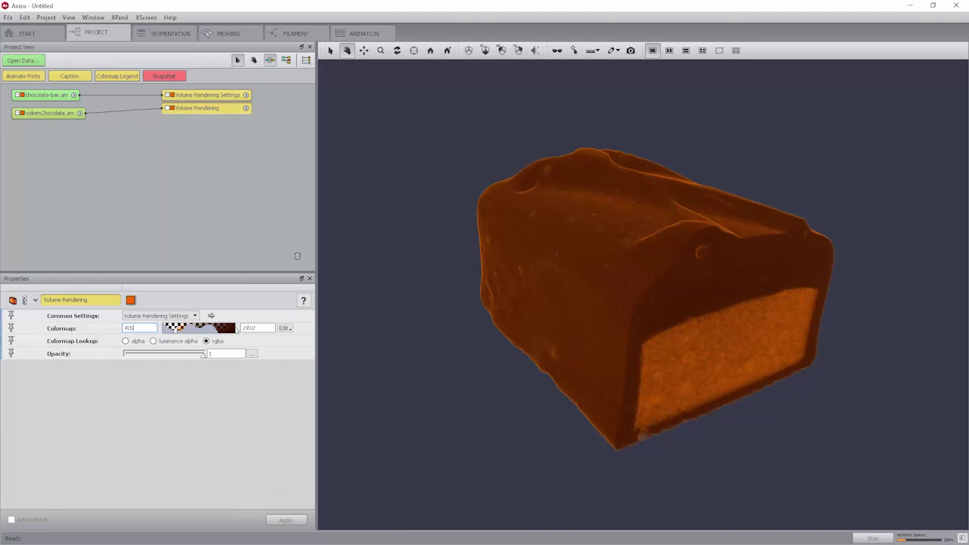
Attach an ROI Box For Volume Rendering to the Volume Rendering Settings
right_click(225, 96)
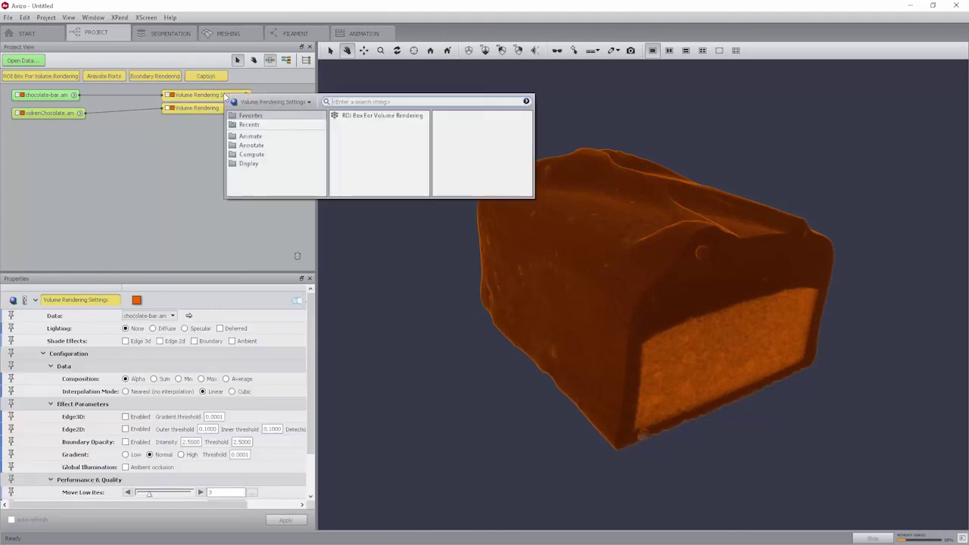
left_click(373, 116)
left_click(452, 176)
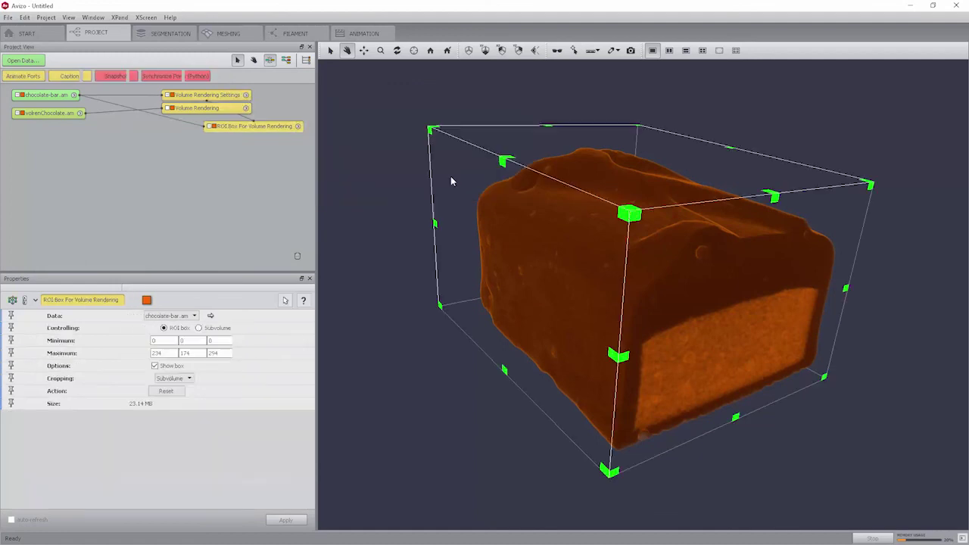
Try cropping the volume by moving the ROI box's nearest upper corner inward, and hide the ROI box
left_click(331, 50)
left_click_drag(640, 217, 697, 384)
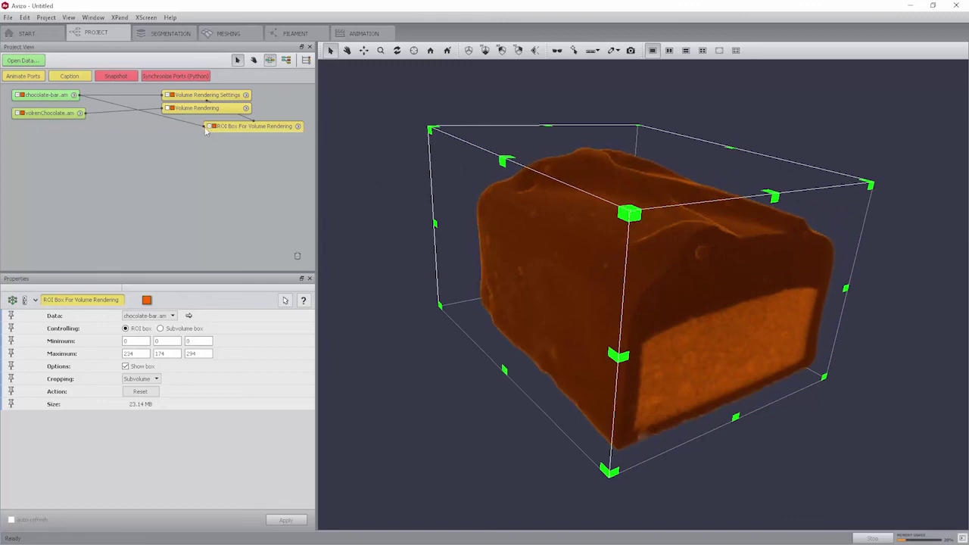
left_click(214, 127)
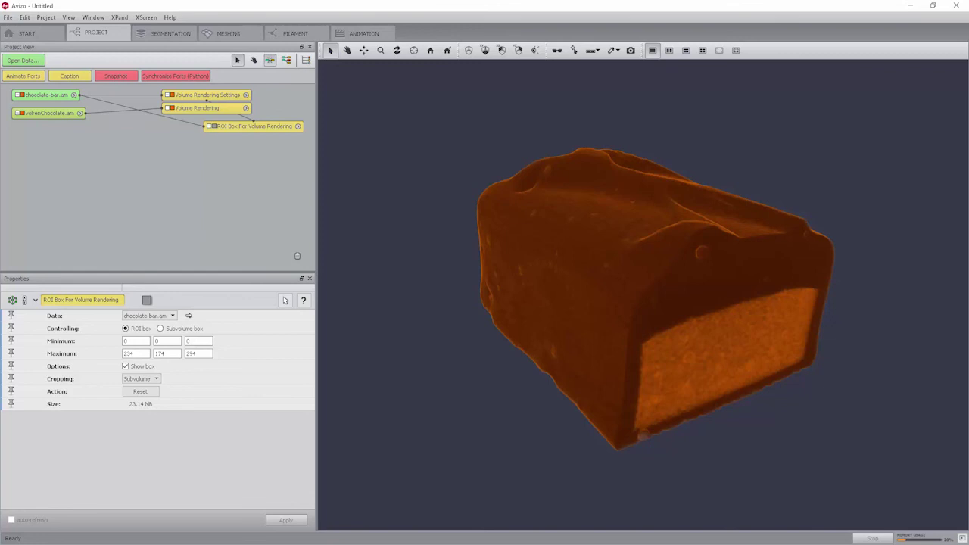
Set the Lighting of the Volume Rendering Settings to Specular in the advanced options and rotate the volume to view the highlights
left_click(195, 97)
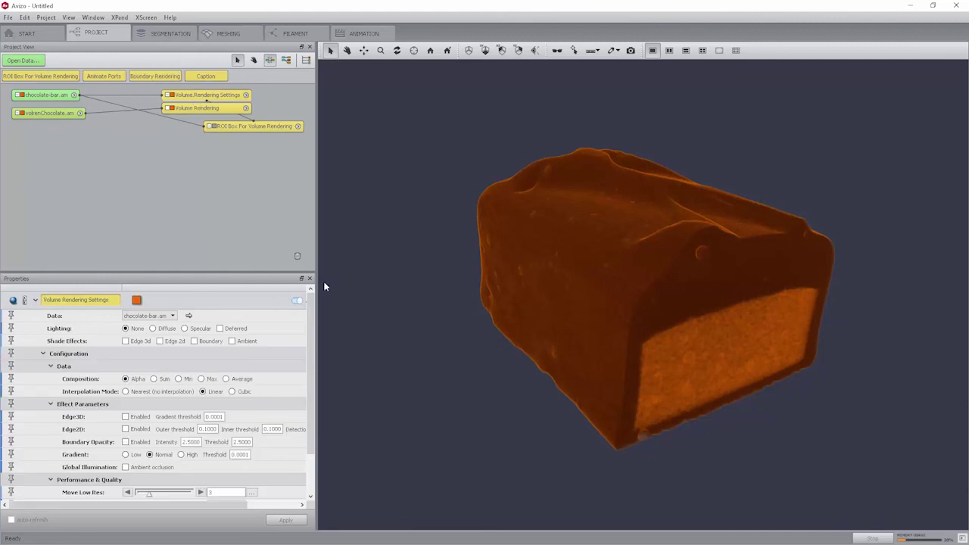
left_click(297, 300)
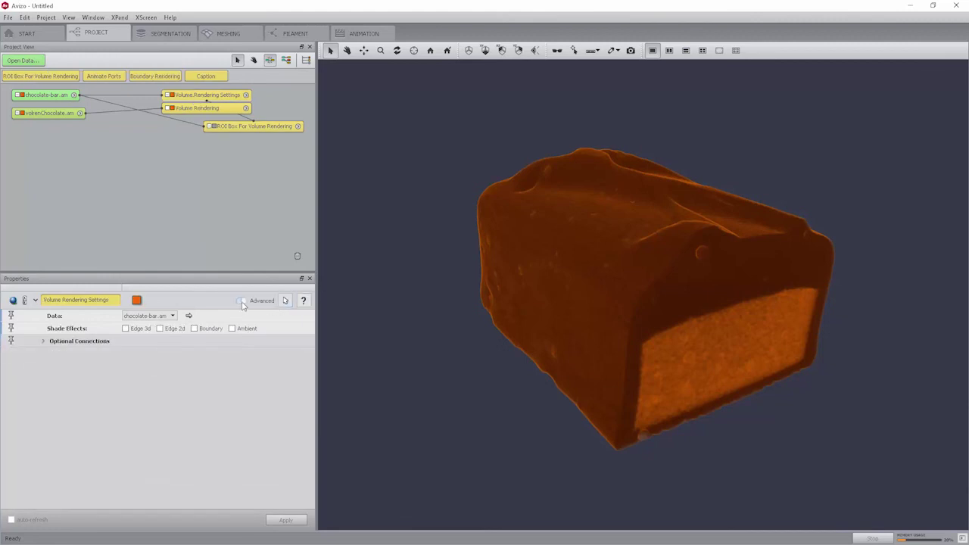
left_click(241, 301)
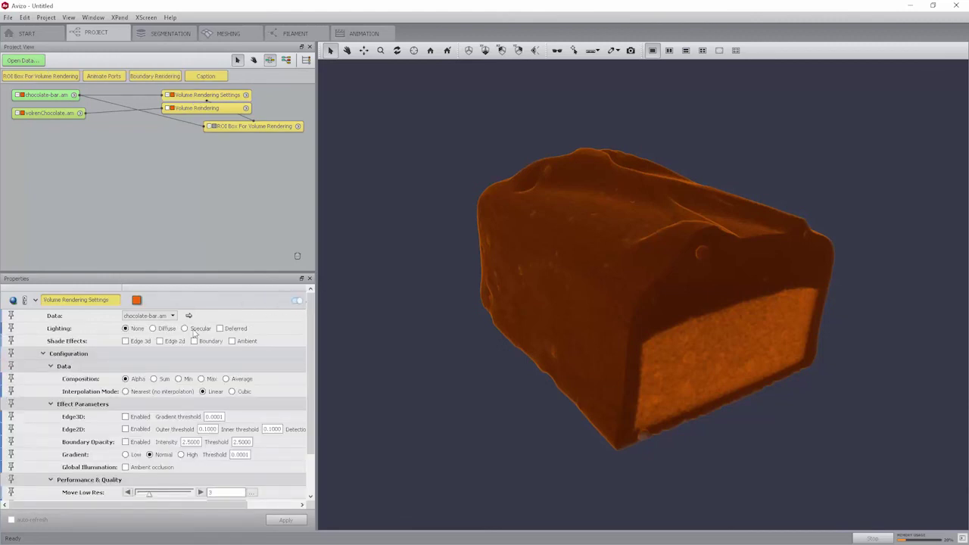
left_click(184, 329)
key("Escape")
left_click_drag(699, 309, 724, 353)
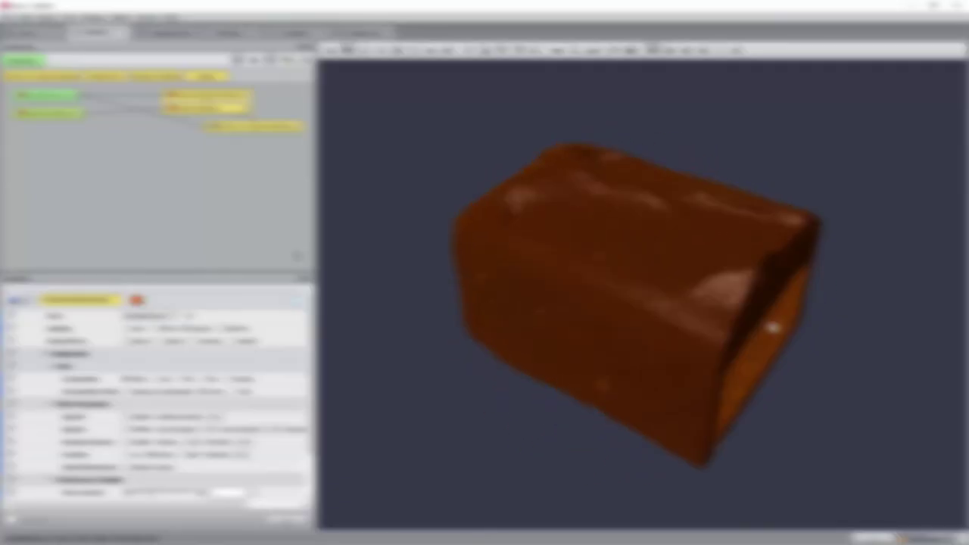